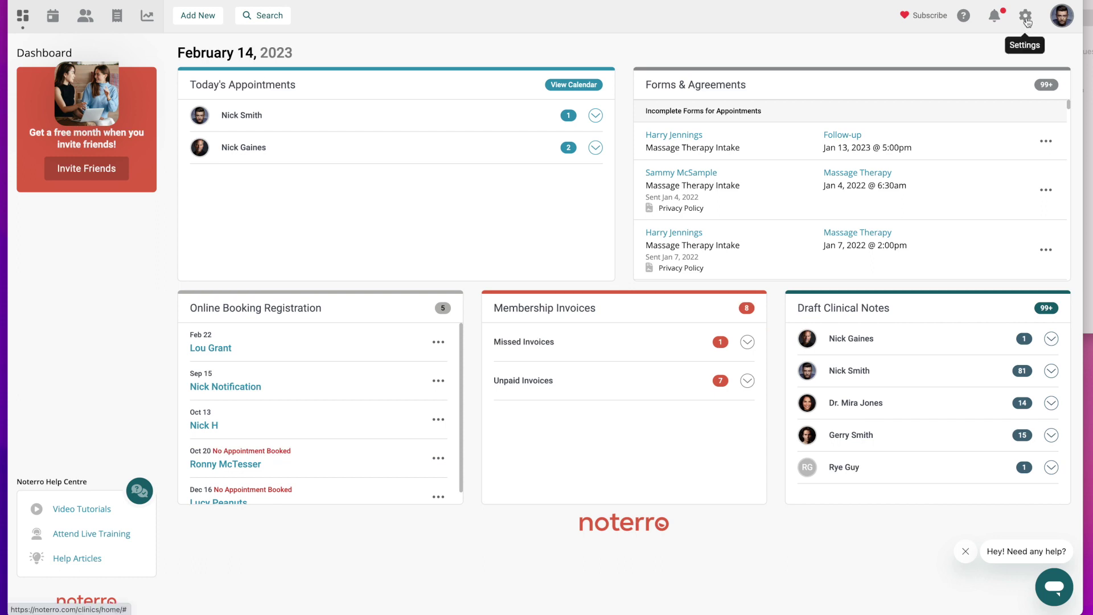
Open the Clinic Settings menu from the gear icon in the top bar
click(1026, 22)
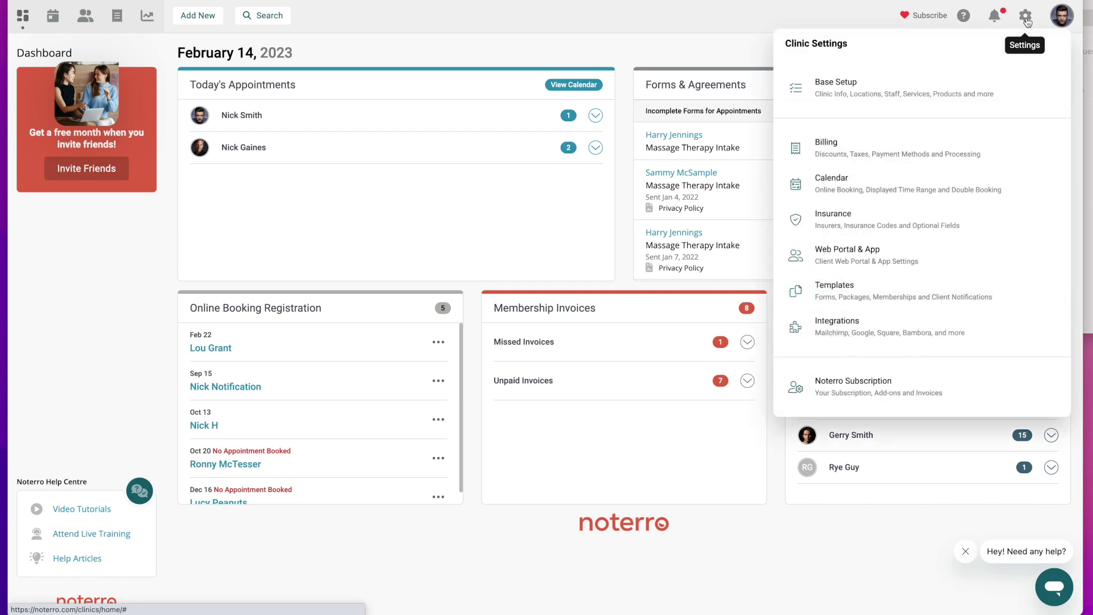
Open Web Portal & App settings and review the address complete.noterro.com, enabled status and features
click(867, 254)
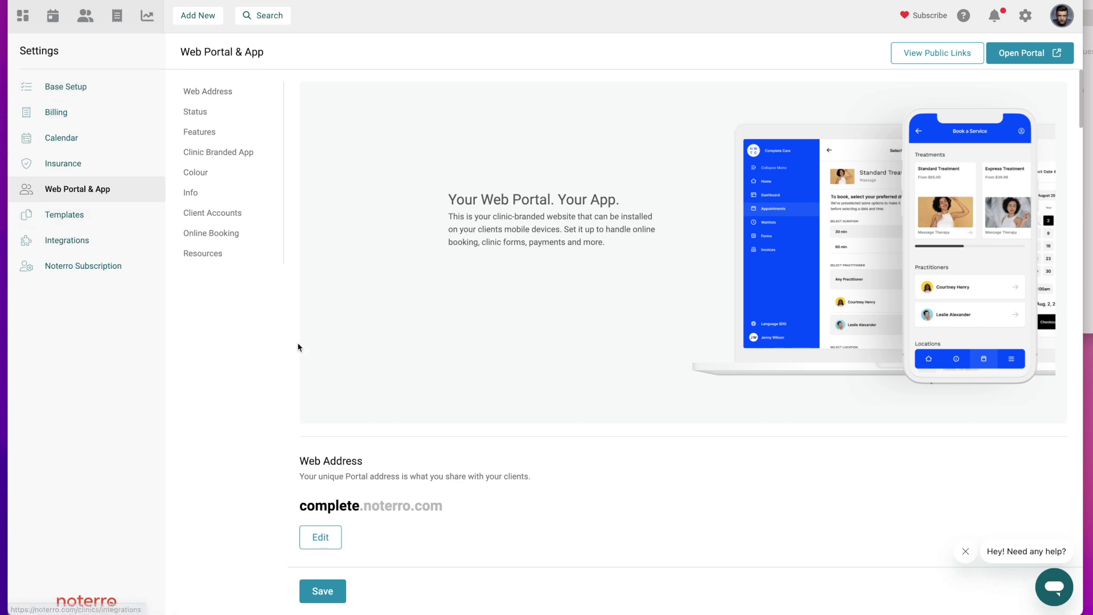
scroll(401, 344, down, 2)
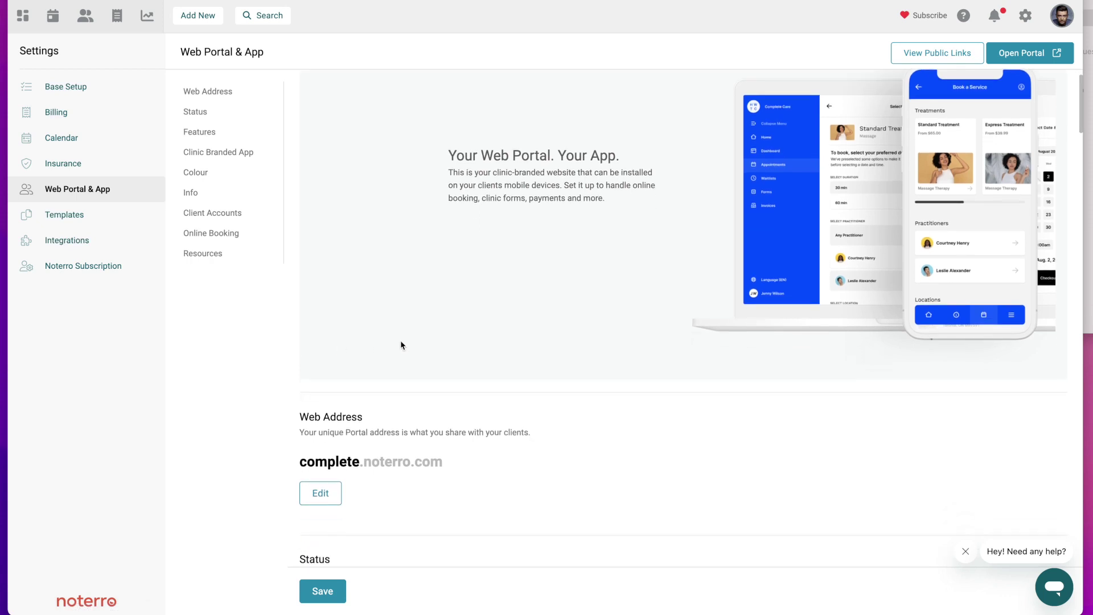
scroll(401, 344, down, 1)
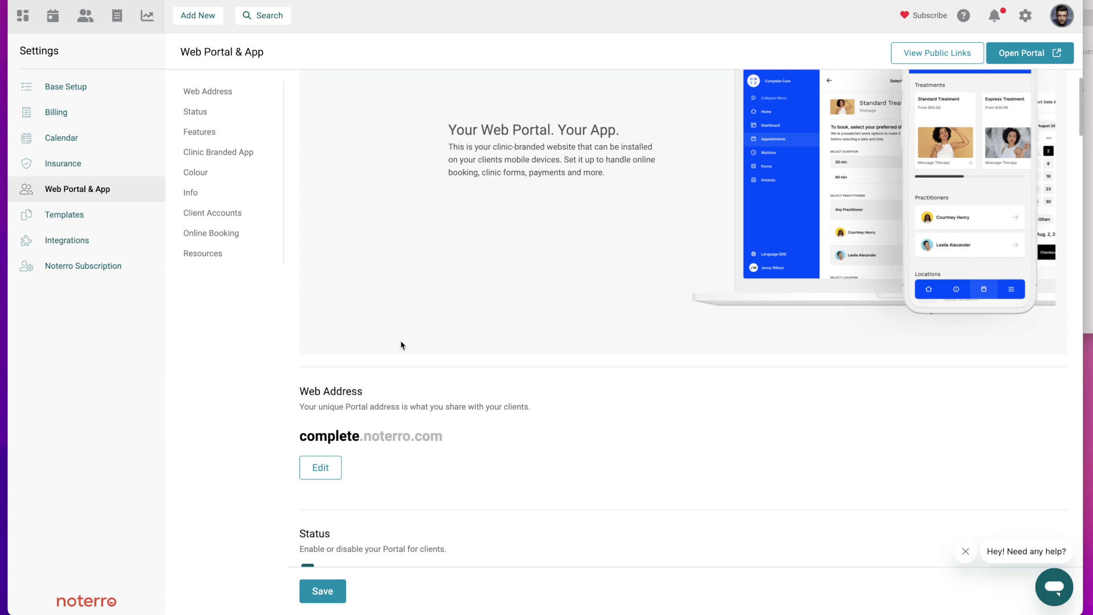
scroll(401, 345, down, 2)
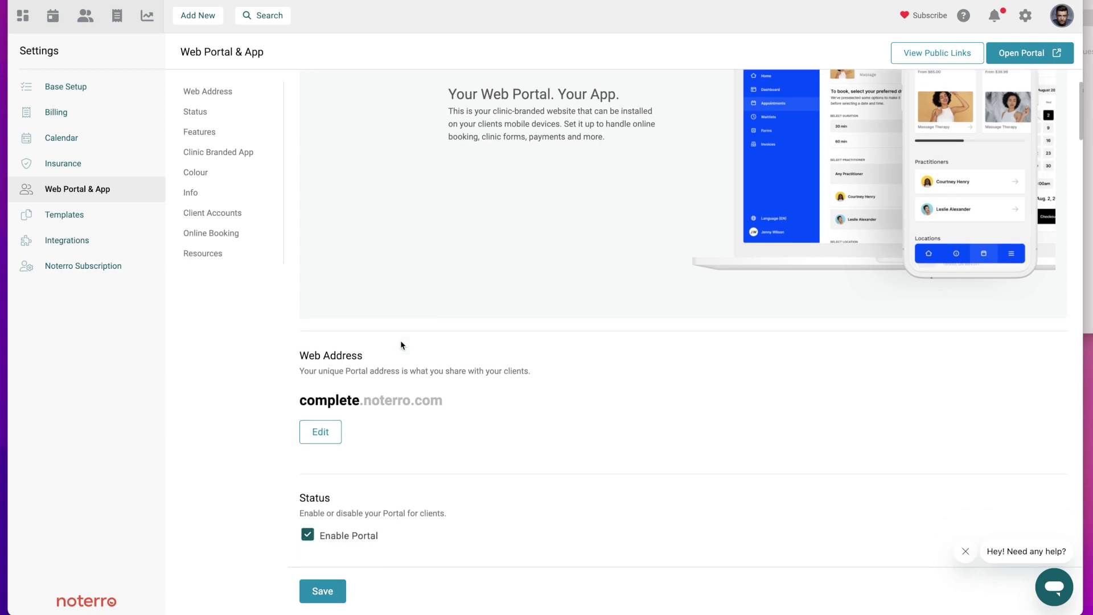
scroll(401, 340, down, 4)
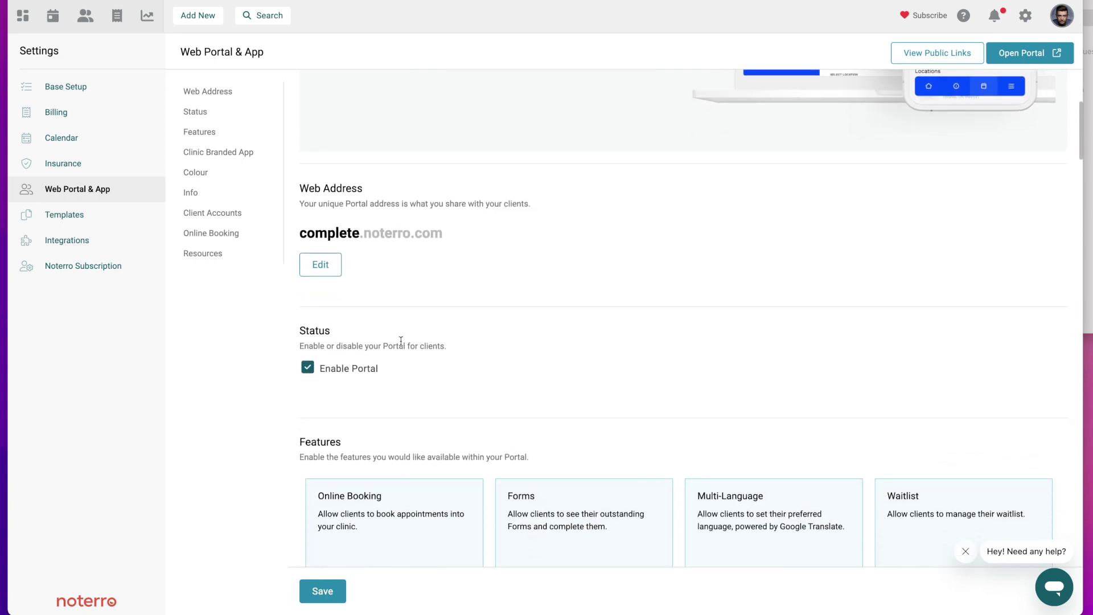
scroll(401, 345, down, 1)
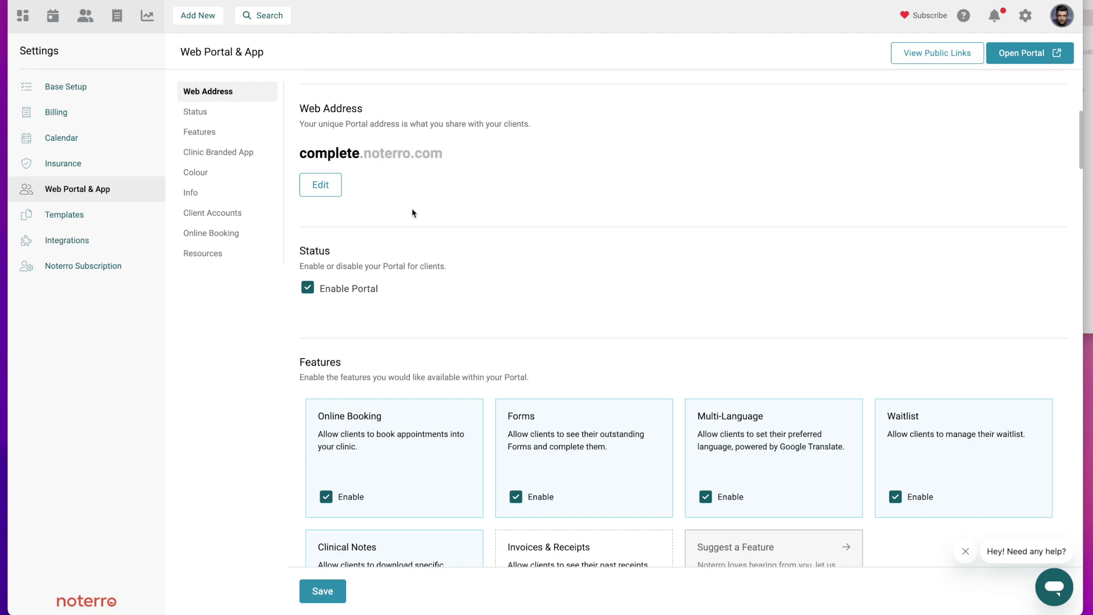
click(313, 184)
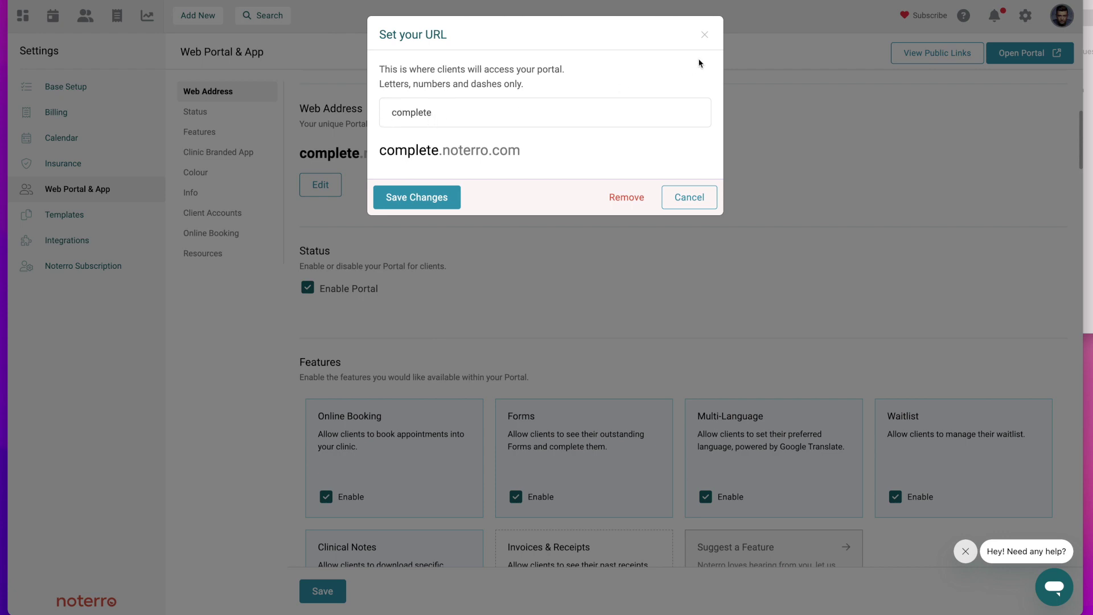
click(704, 35)
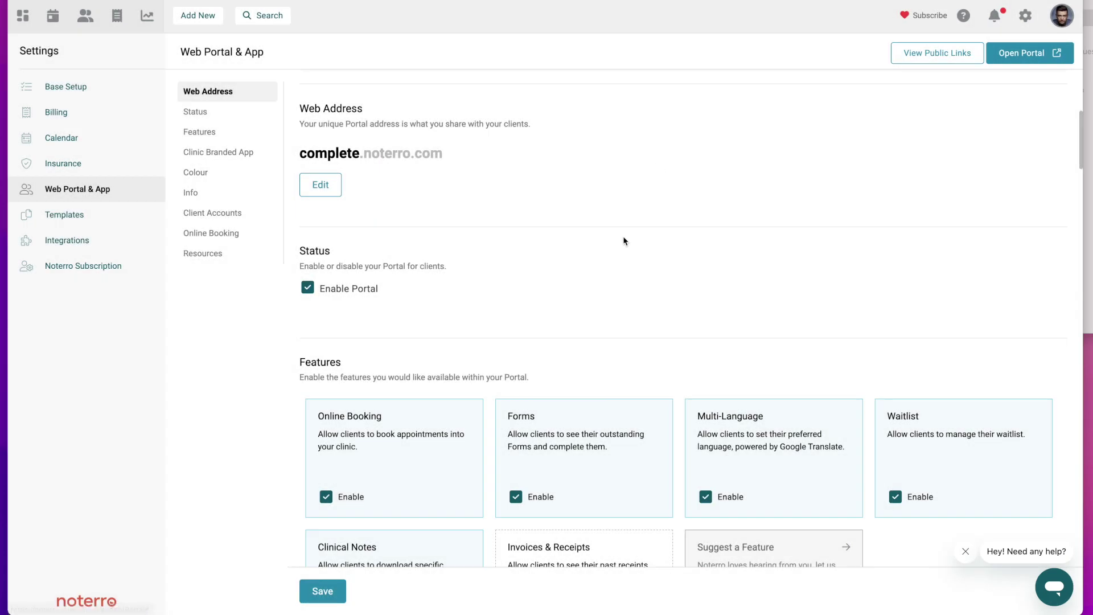
Scroll past the enabled Online Booking, Forms, Multi-Language, Waitlist and Clinical Notes features to Clinic Branded App
scroll(623, 236, down, 1)
scroll(623, 235, down, 1)
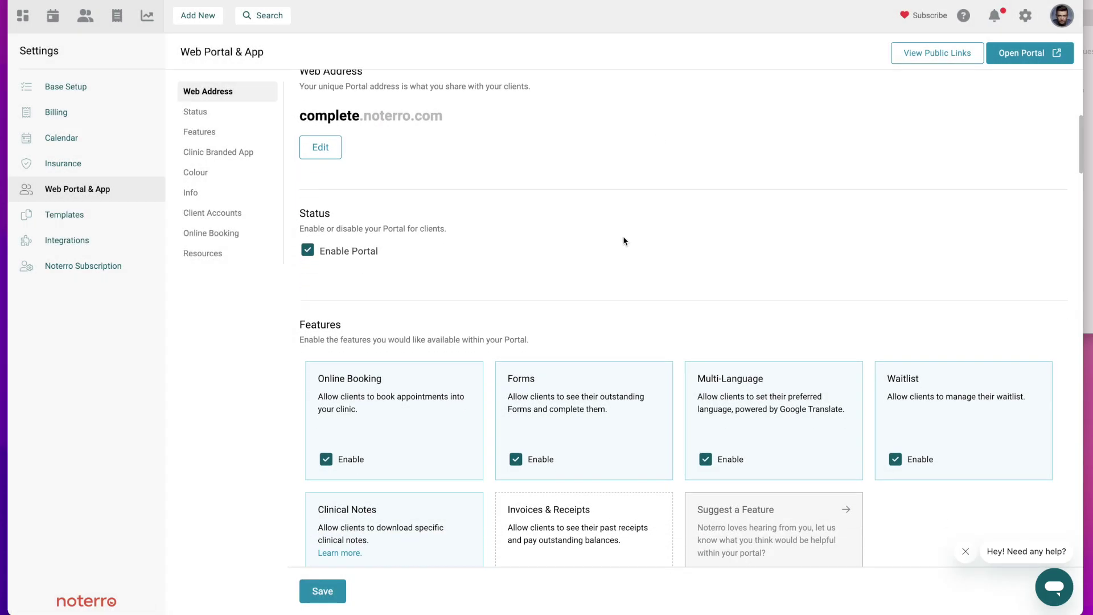
scroll(622, 236, down, 2)
scroll(623, 238, down, 2)
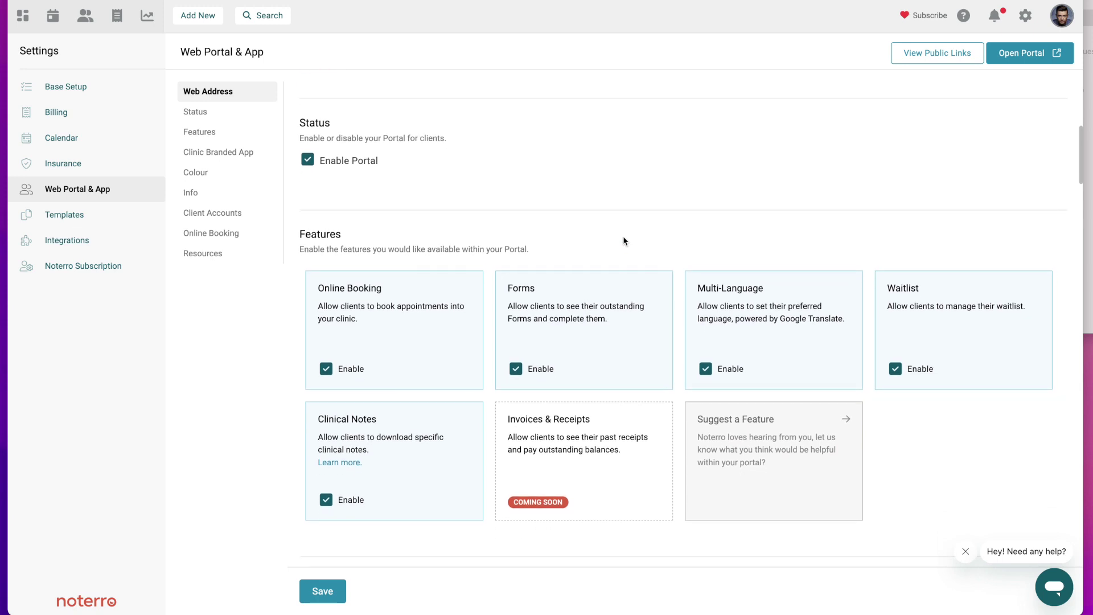
scroll(456, 102, up, 1)
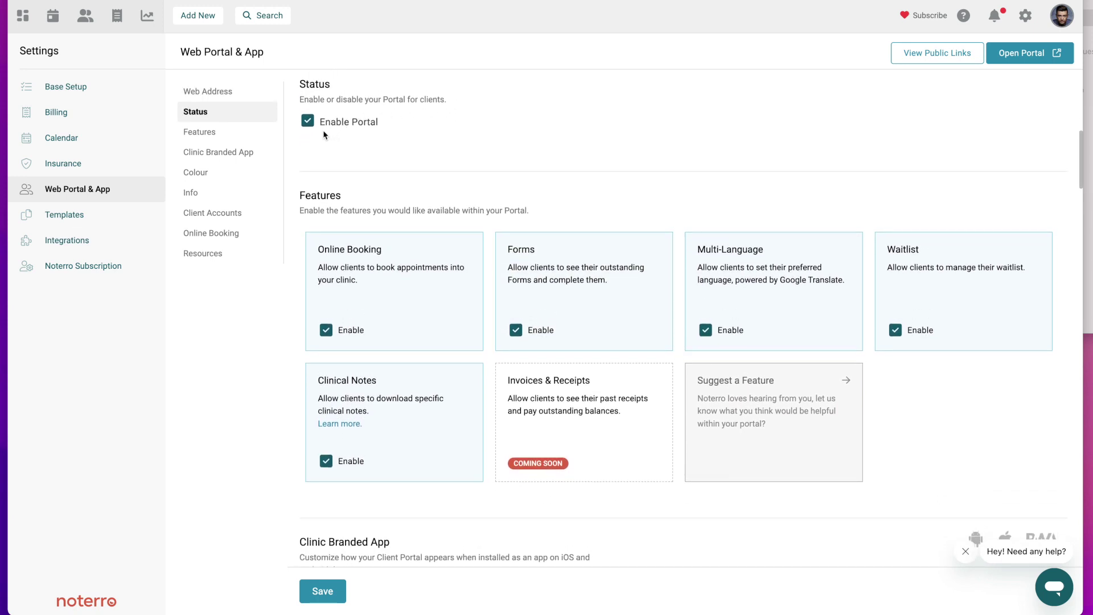
scroll(529, 154, down, 3)
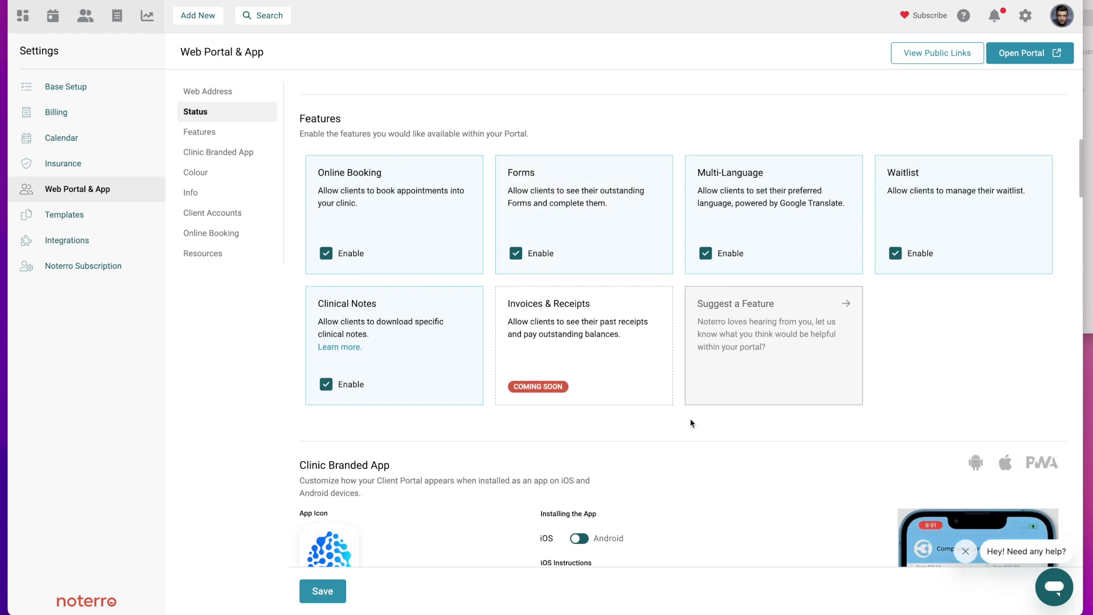
scroll(691, 421, down, 1)
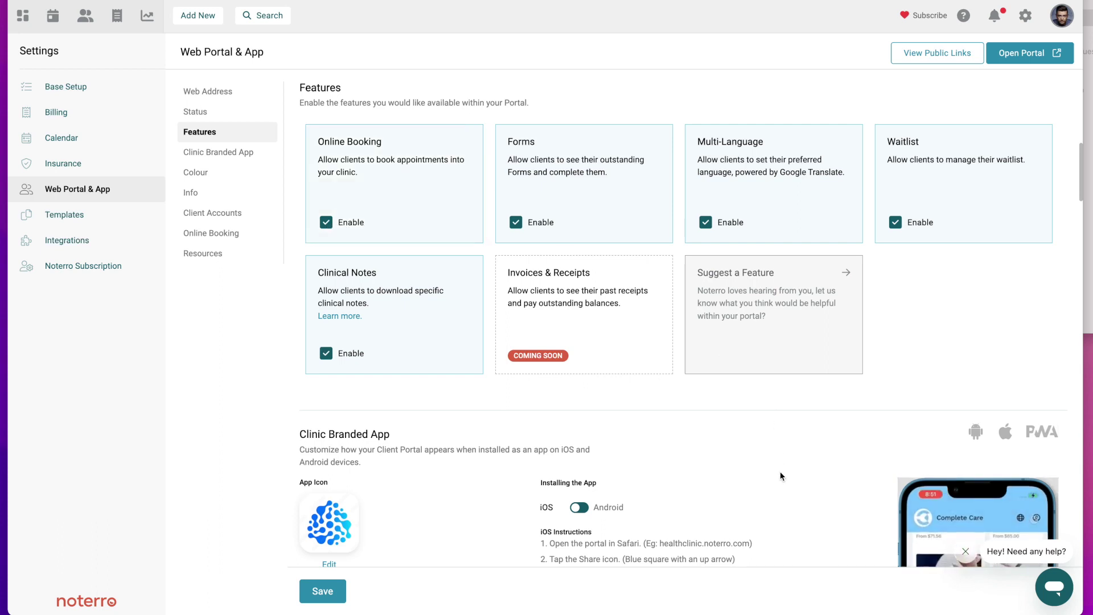
scroll(780, 472, down, 1)
Switch the Complete Physiotherapy app's install instructions and phone preview to Android, then continue to Colour
scroll(780, 476, down, 5)
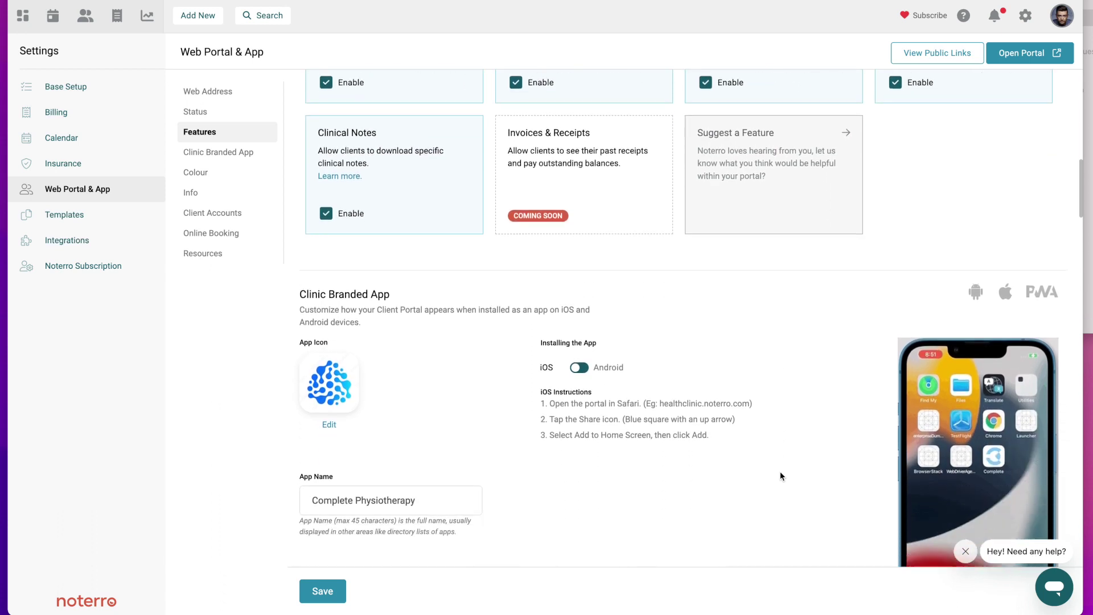
scroll(780, 473, down, 1)
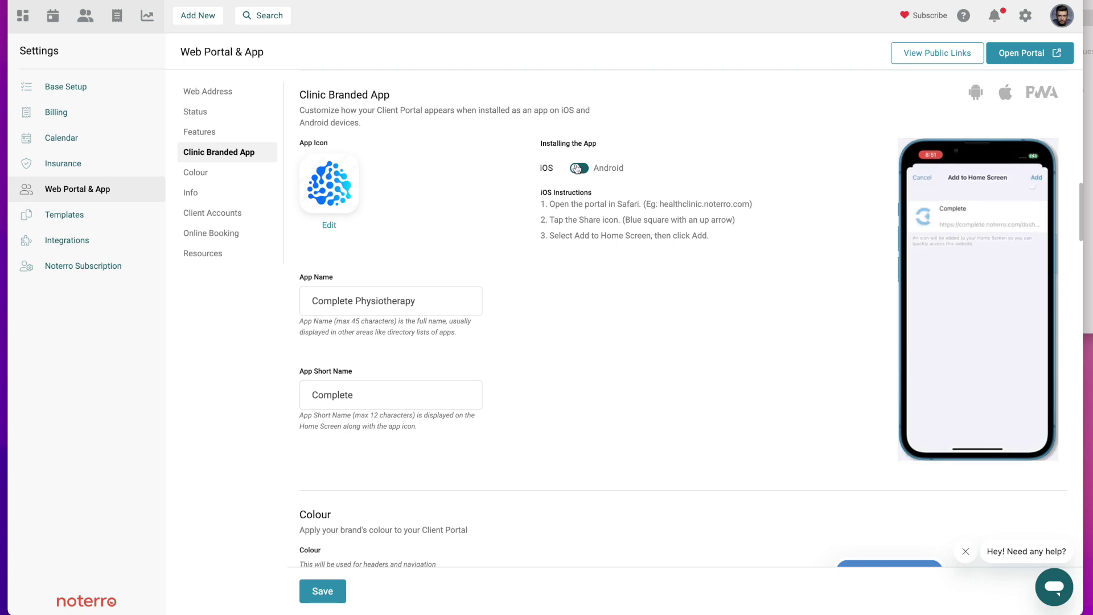
click(577, 169)
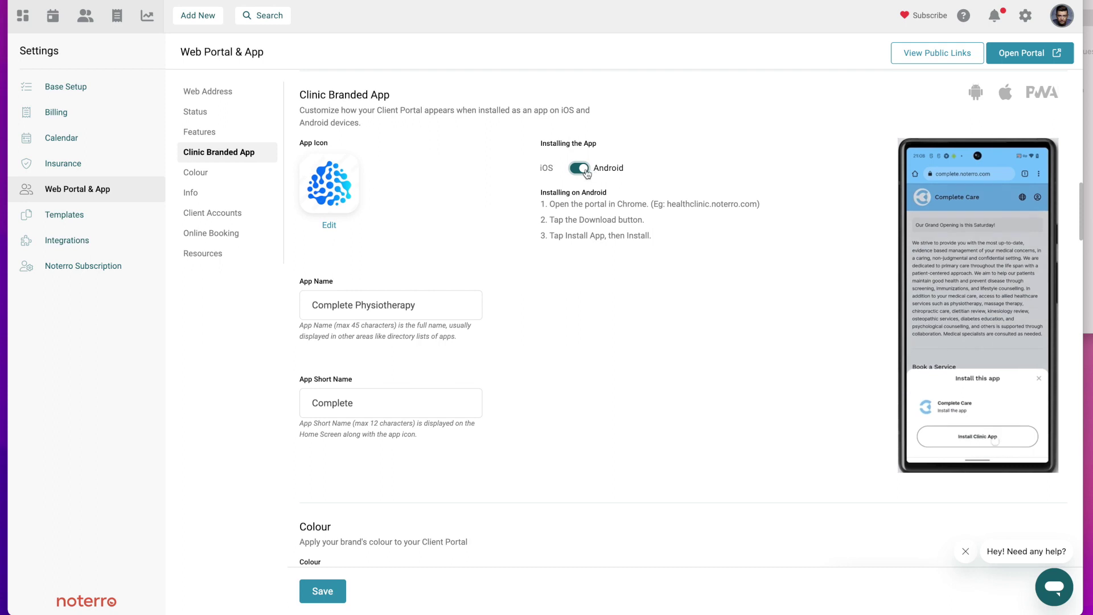
scroll(522, 325, down, 1)
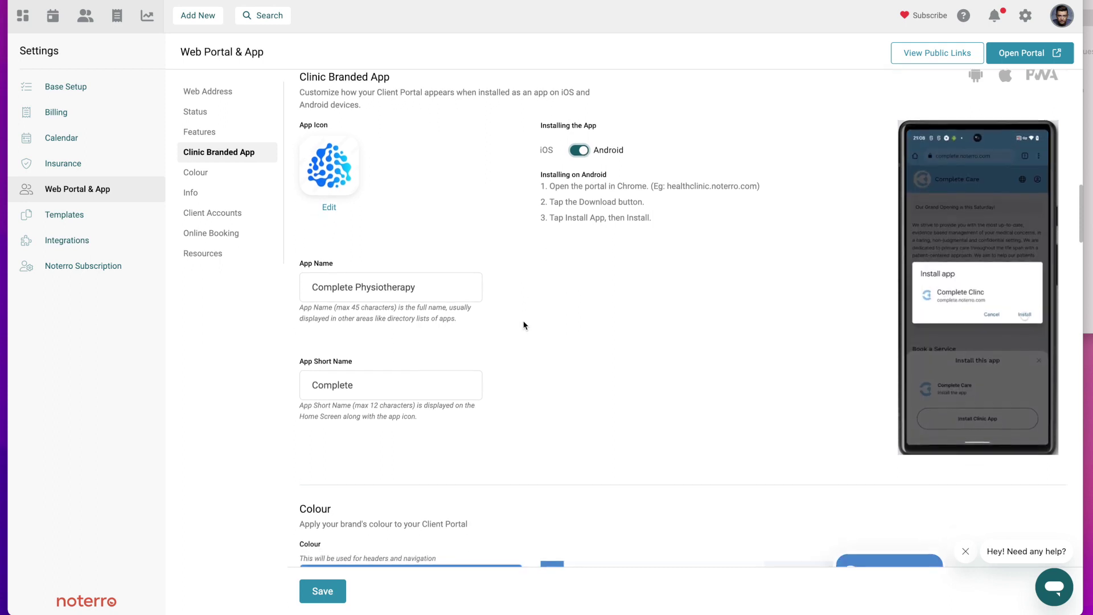
scroll(524, 325, down, 2)
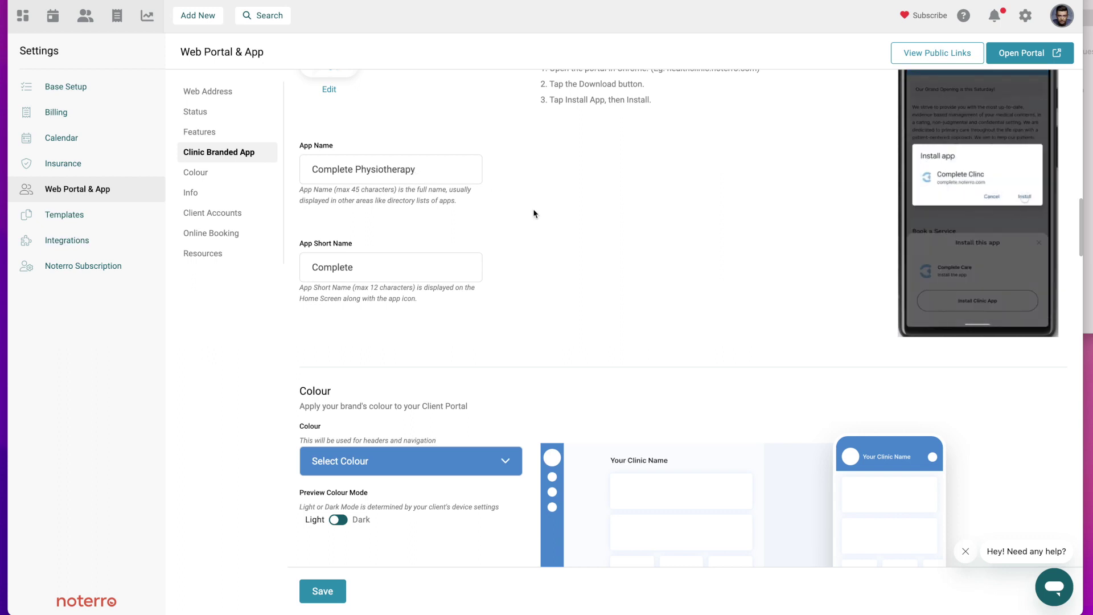
scroll(534, 211, down, 1)
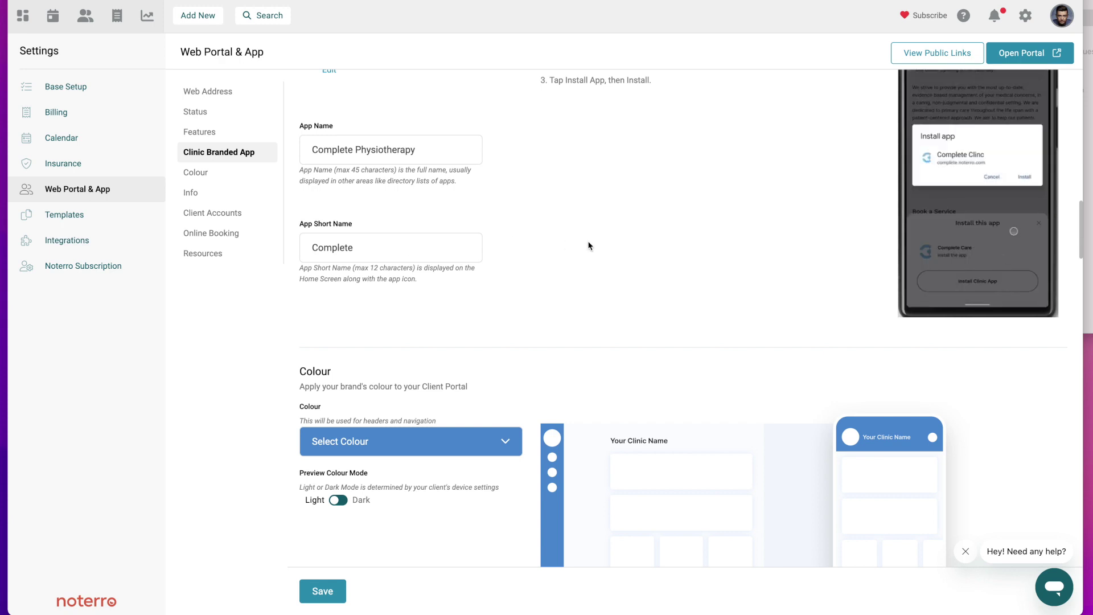
scroll(589, 246, down, 3)
scroll(589, 246, down, 4)
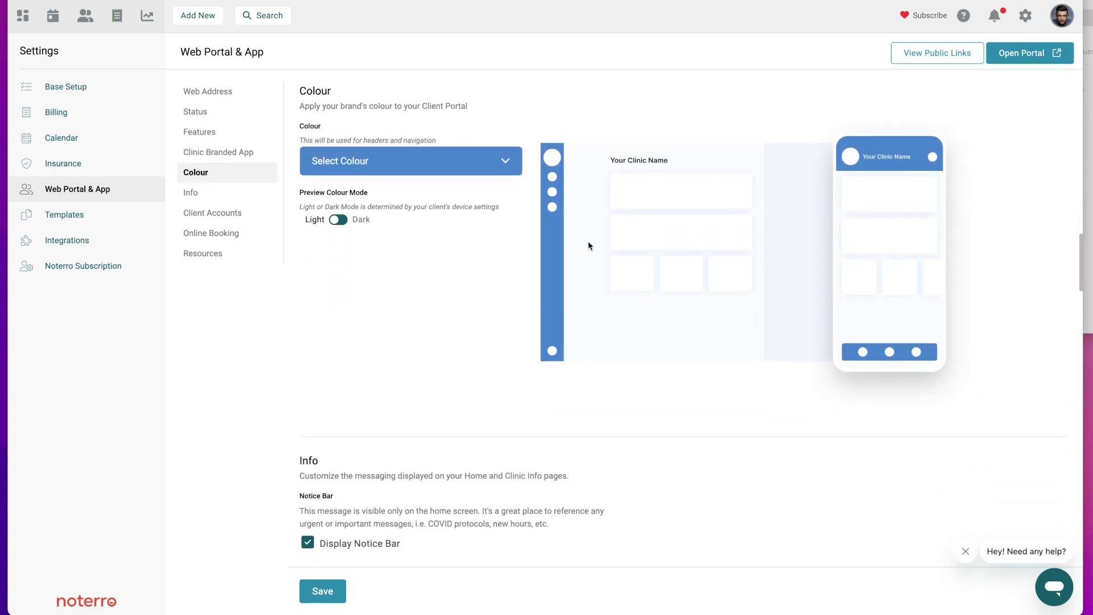
Set the portal header and navigation colour to dark green #354537
click(423, 163)
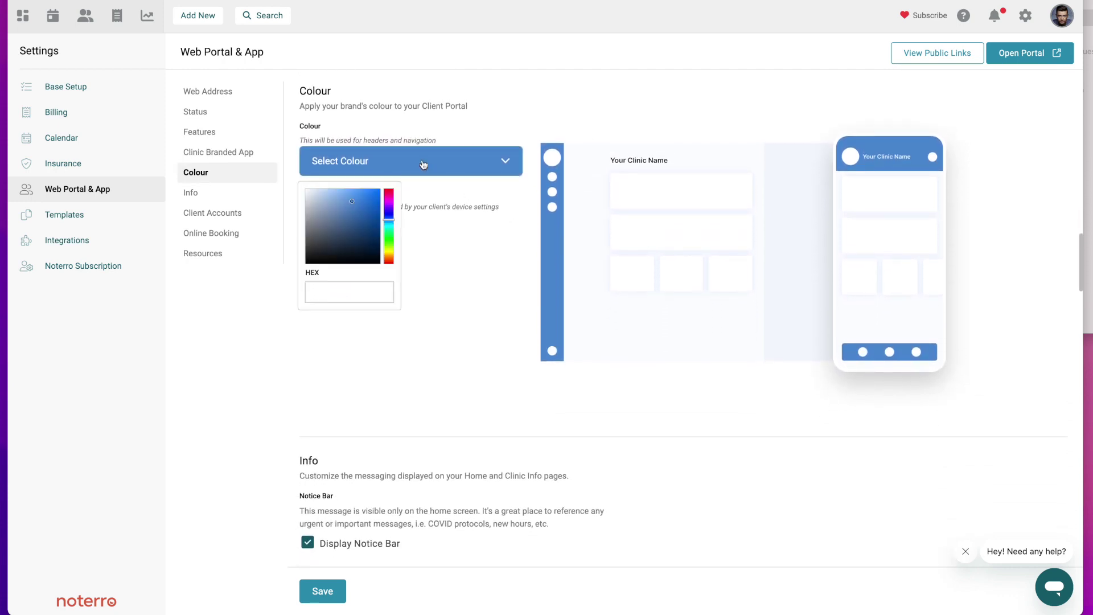
click(359, 218)
drag(363, 229, 323, 243)
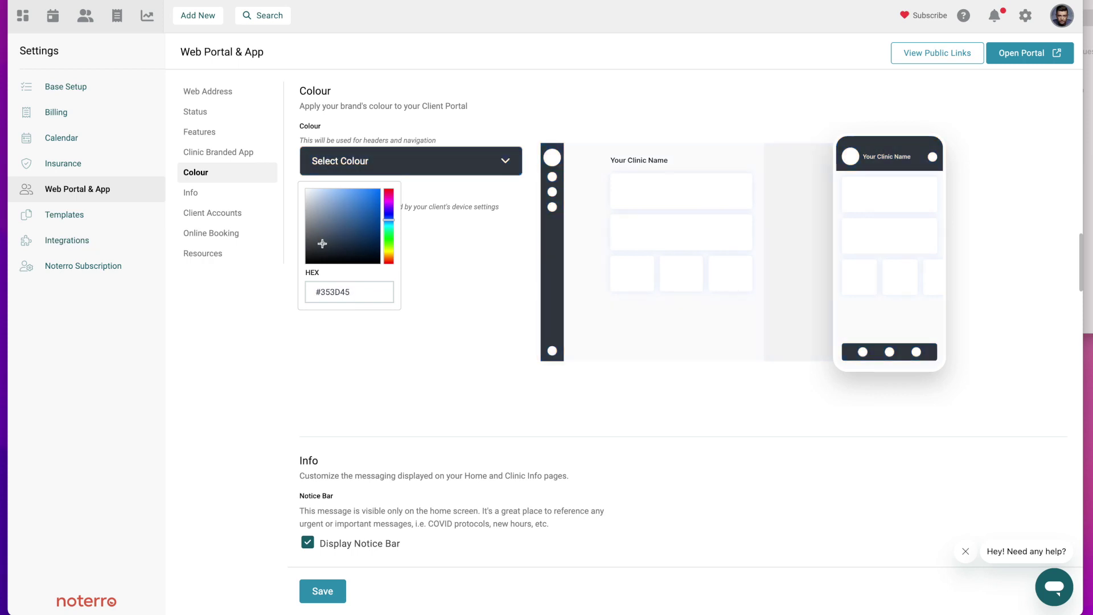
mouse_move(386, 219)
mouse_down()
mouse_move(386, 192)
mouse_move(385, 238)
mouse_up()
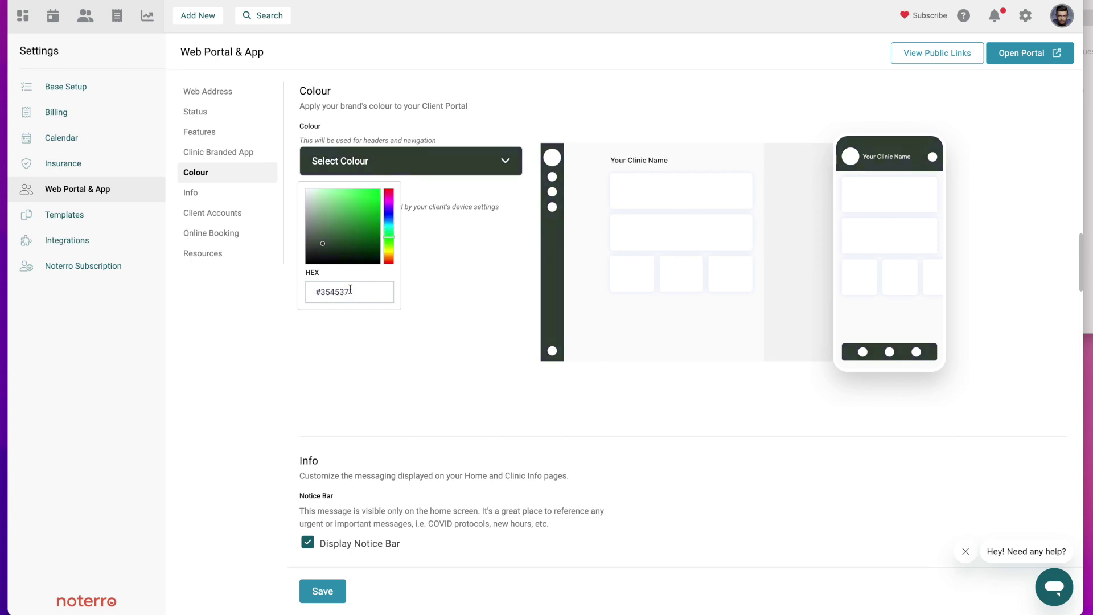
click(476, 293)
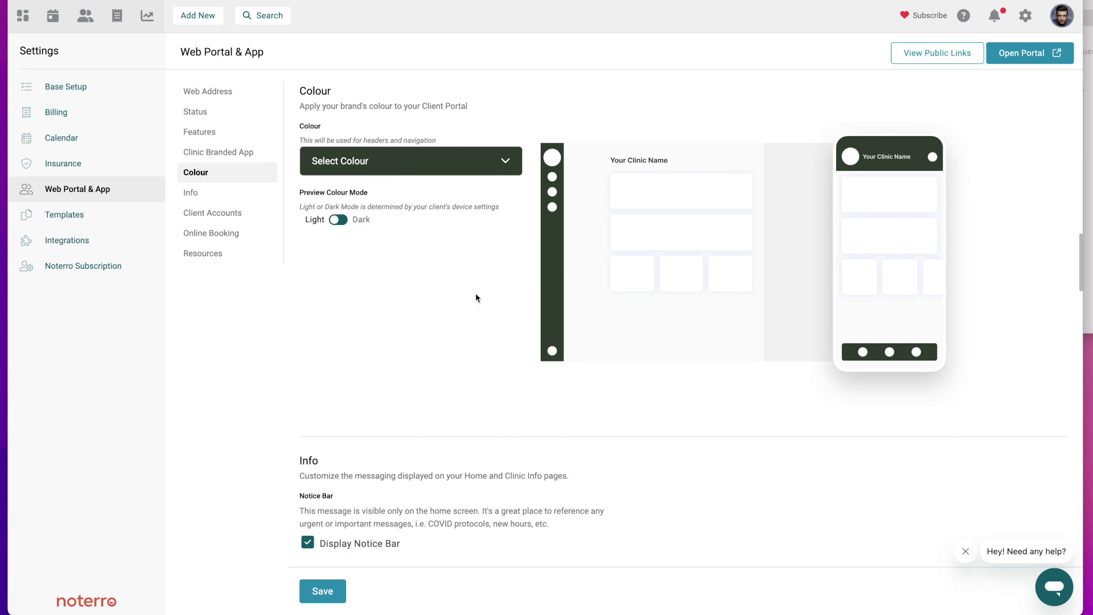
scroll(476, 293, down, 3)
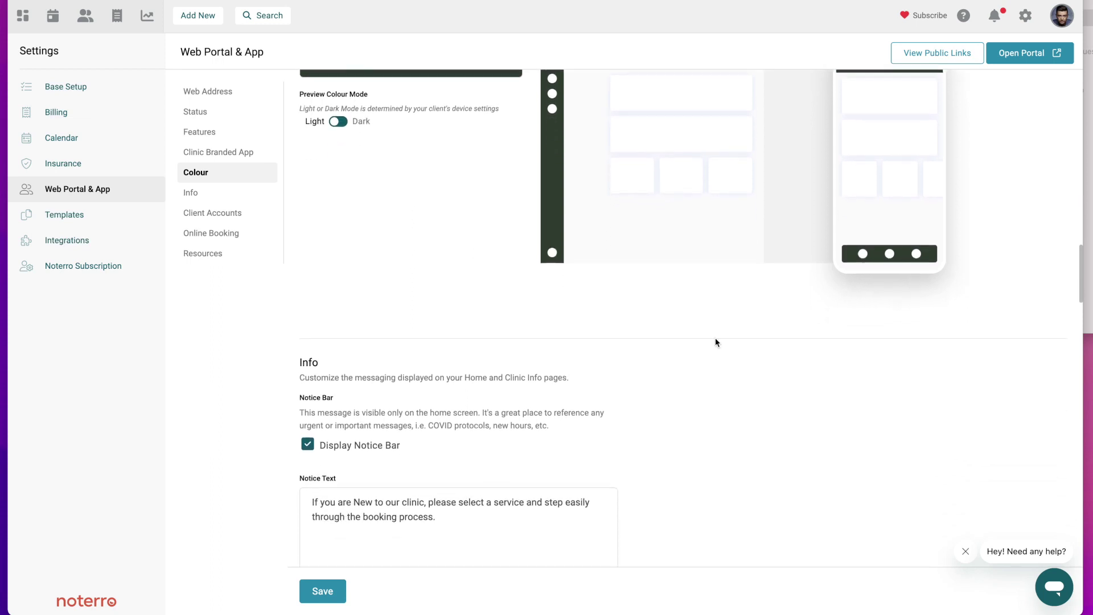
Scroll past the enabled new-client booking notice and Clinic Info to Client Accounts
scroll(793, 437, down, 5)
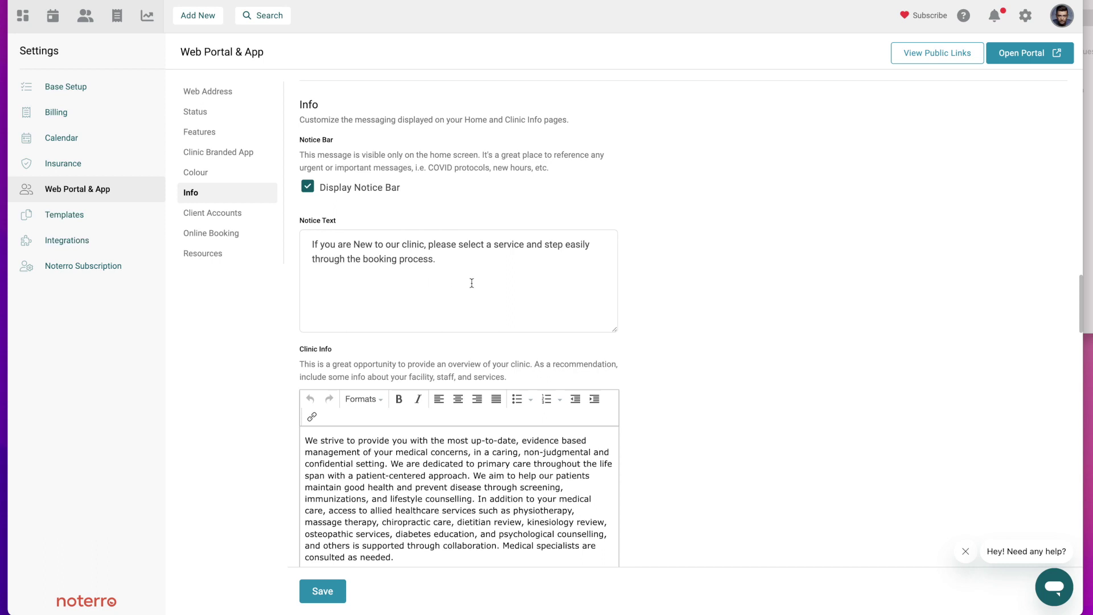
scroll(478, 301, down, 3)
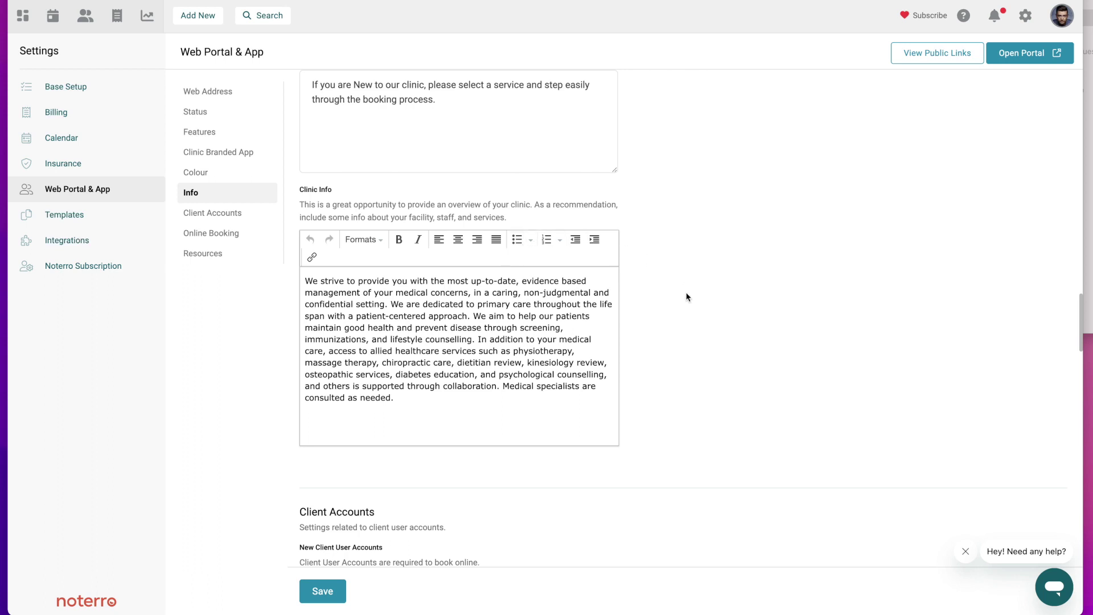
scroll(686, 296, down, 5)
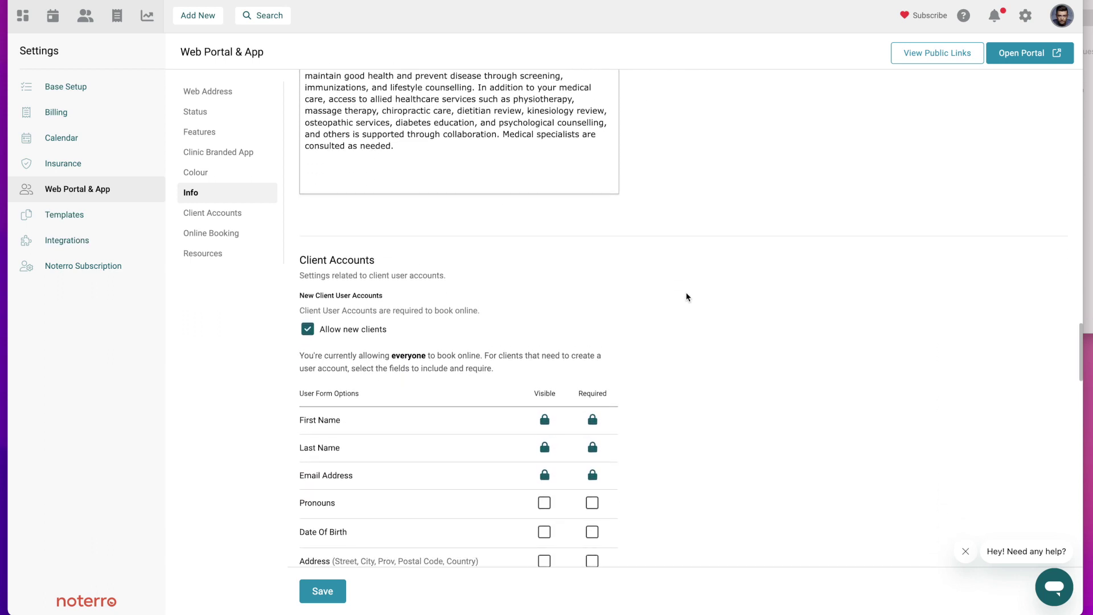
Review the sign-up form: first name, last name, email and mobile phone required, other fields off
scroll(686, 297, down, 3)
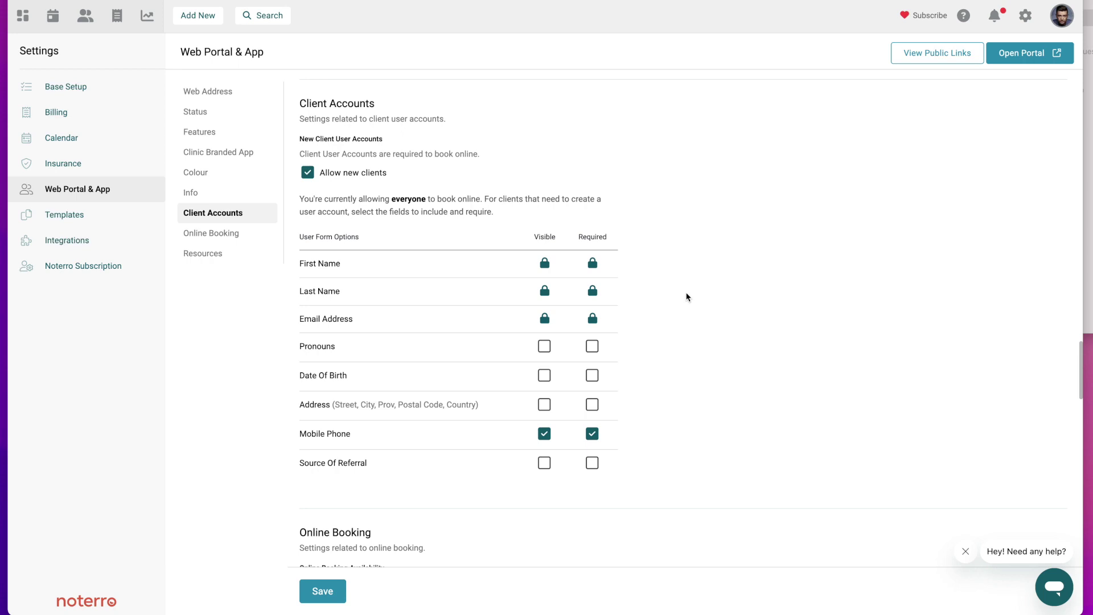
scroll(686, 296, down, 2)
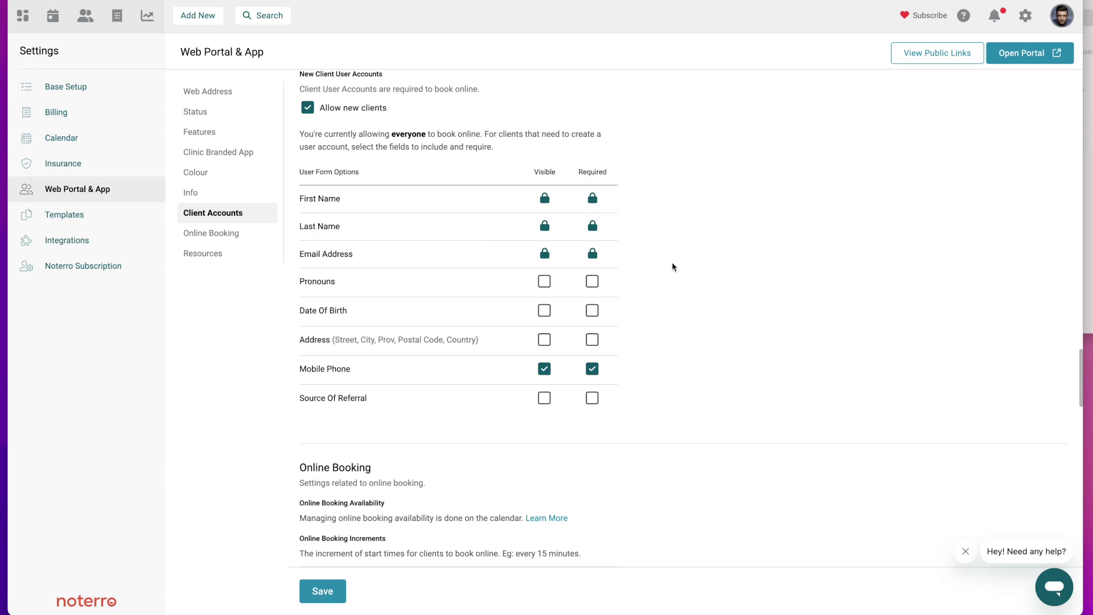
scroll(671, 267, down, 2)
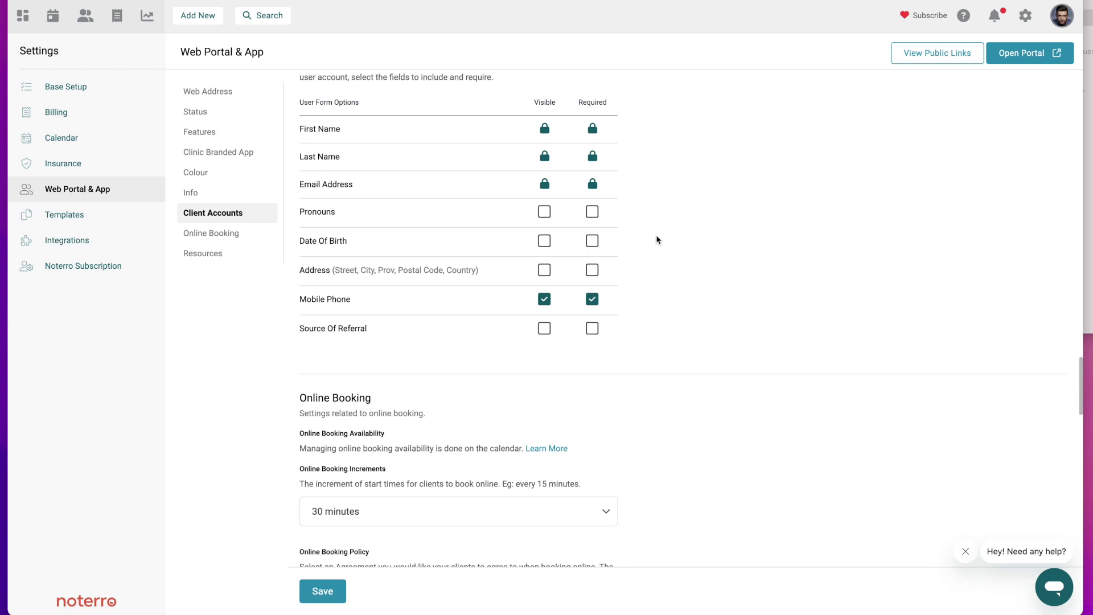
Review 30-minute booking increments, the booking policy, no required payment and Square processing, down to Resources
scroll(657, 240, down, 5)
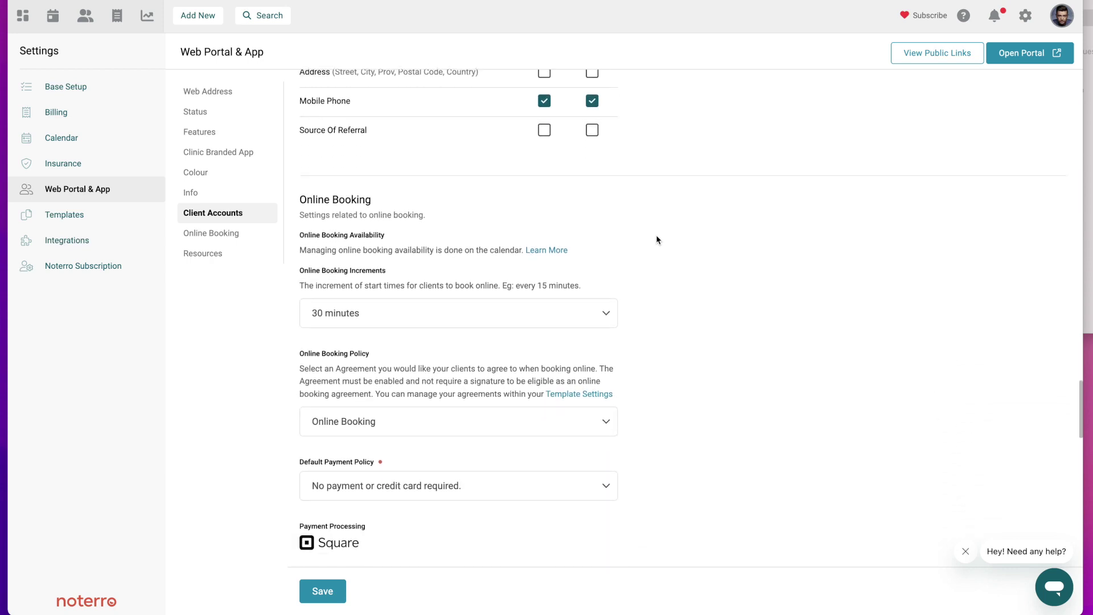
scroll(656, 240, down, 1)
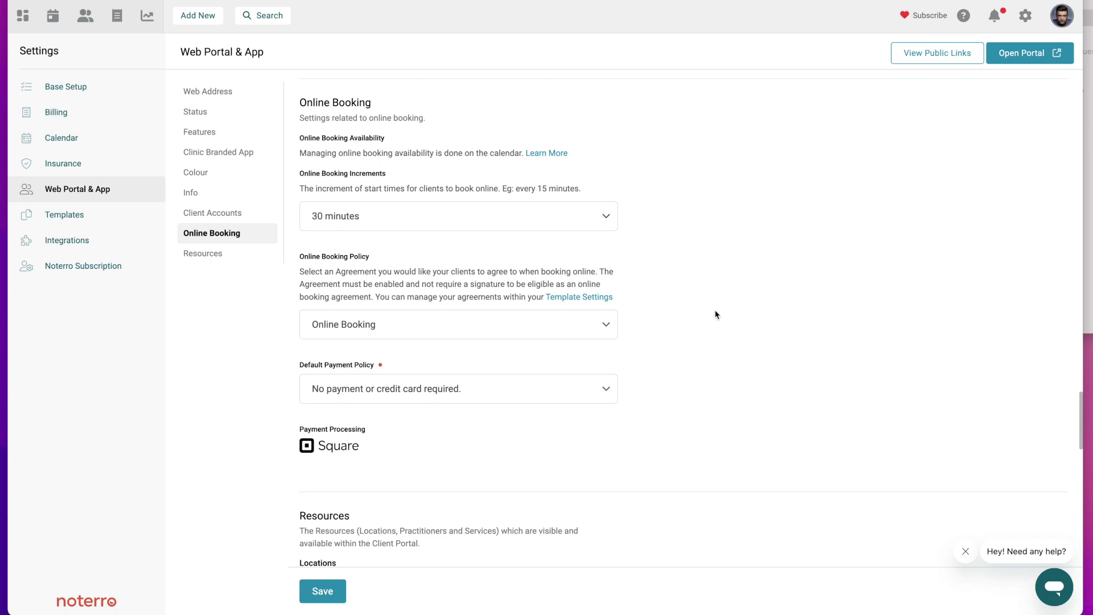
scroll(715, 309, down, 3)
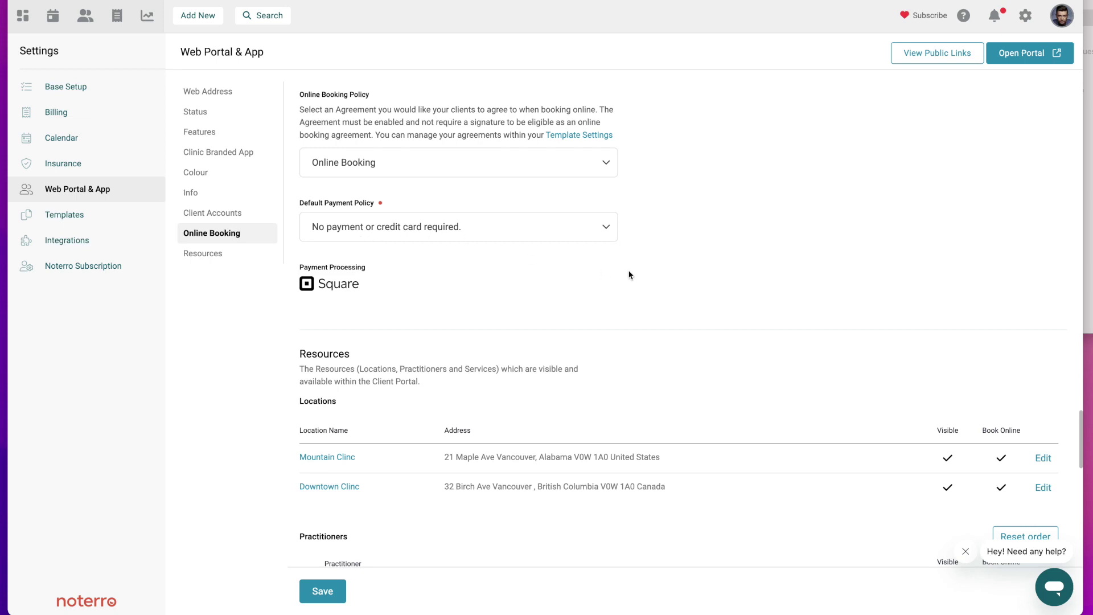
scroll(628, 275, down, 5)
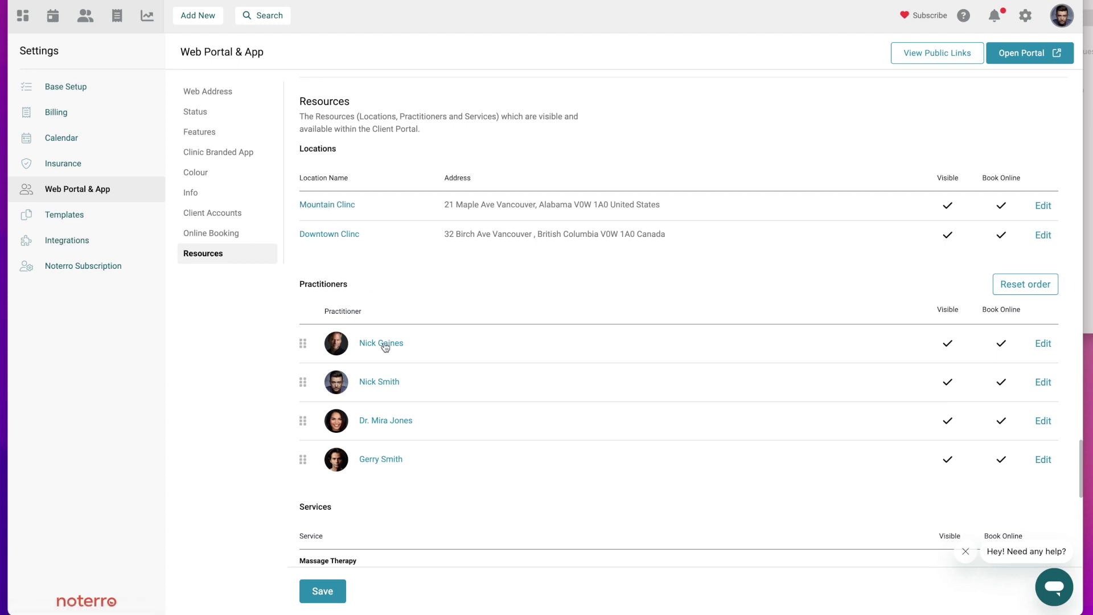
Scroll through the locations, practitioners and services tables to the Chiropractor and Esthetician services
scroll(580, 422, down, 3)
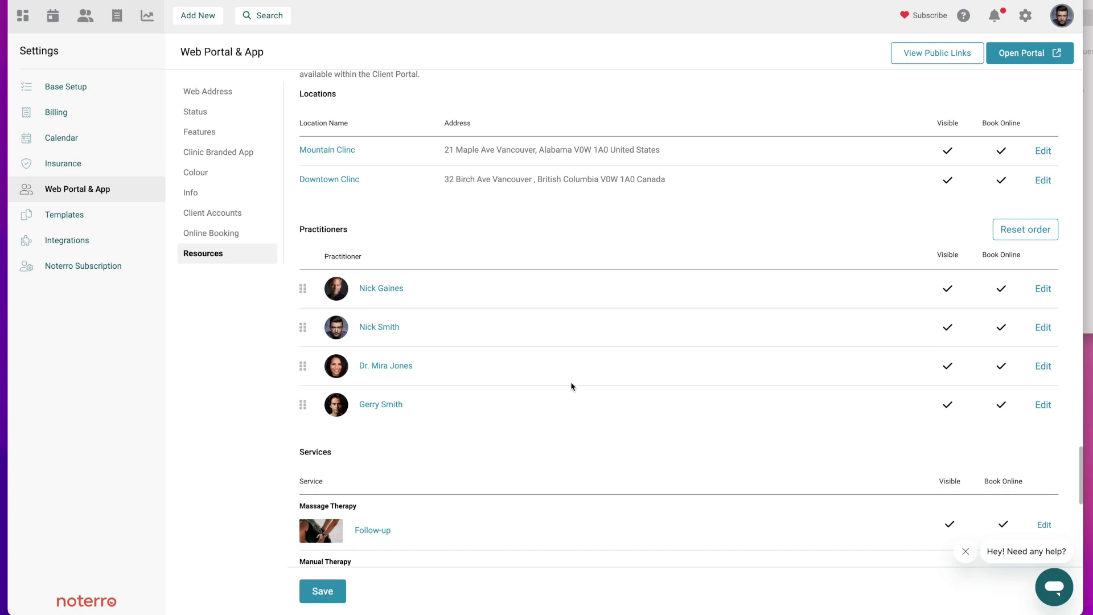
scroll(571, 386, down, 5)
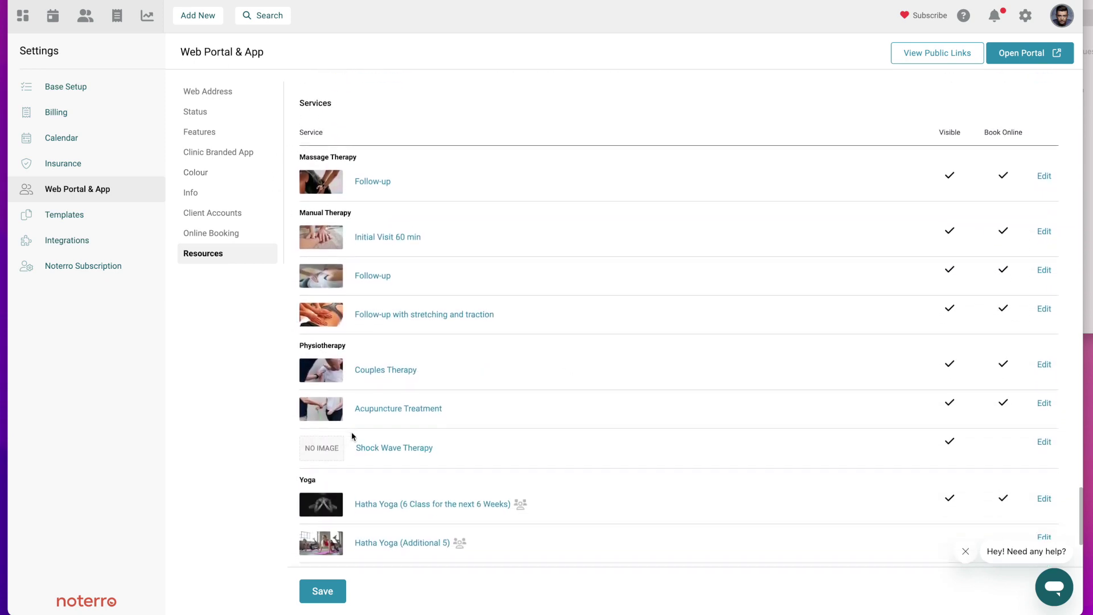
scroll(500, 386, down, 3)
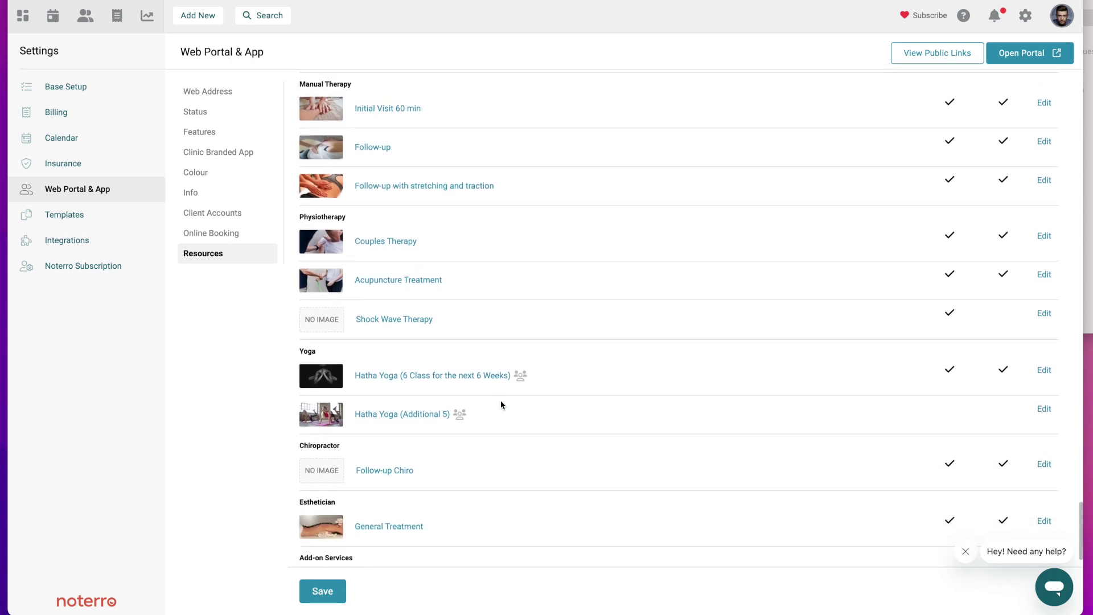
click(319, 328)
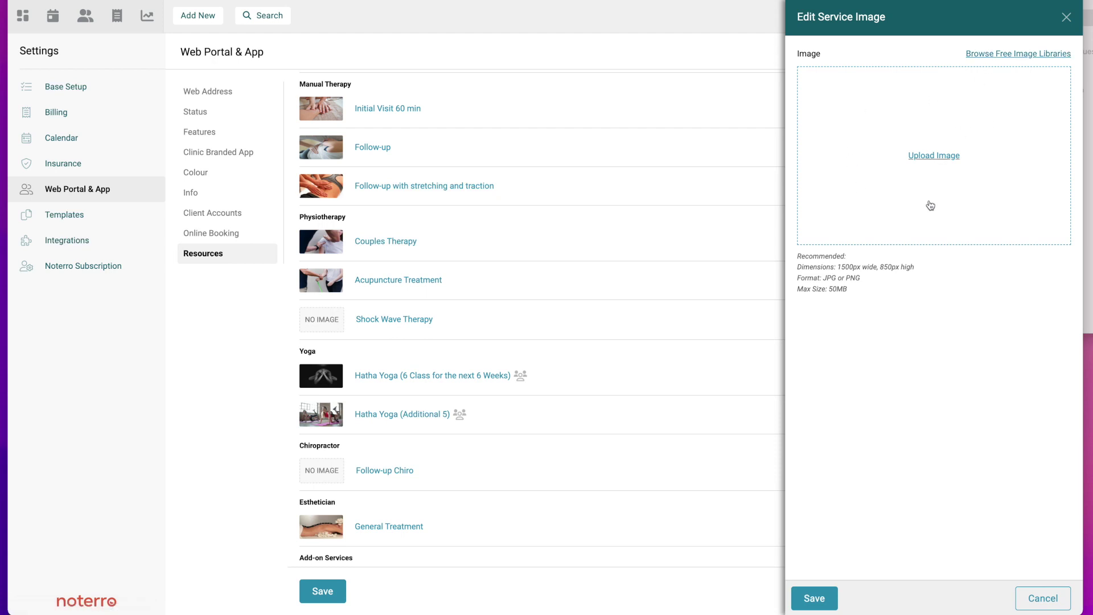
click(1066, 17)
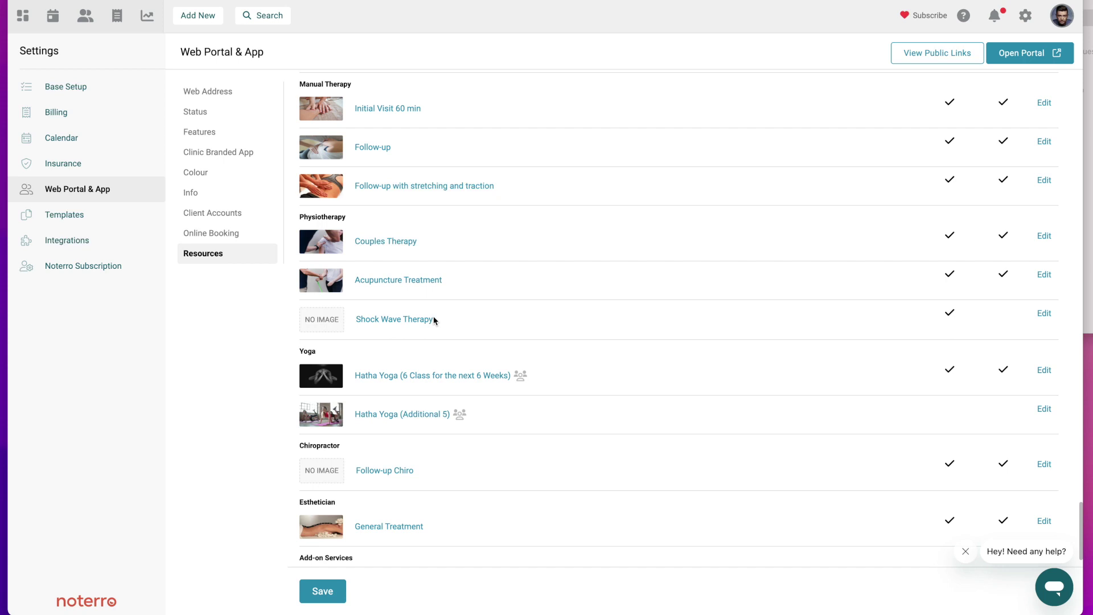
scroll(449, 175, up, 4)
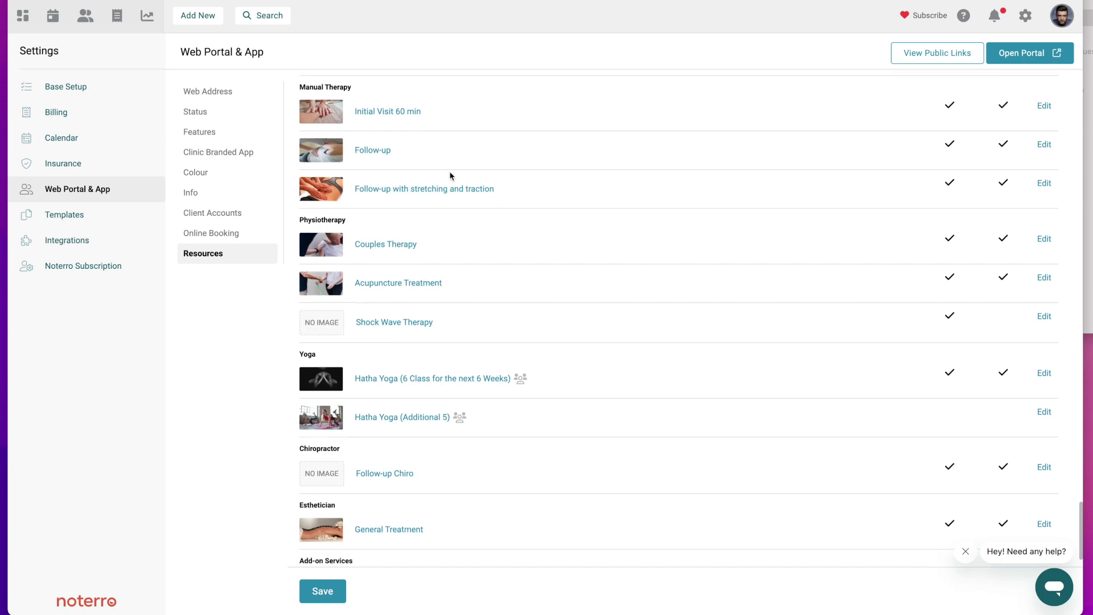
scroll(449, 174, up, 3)
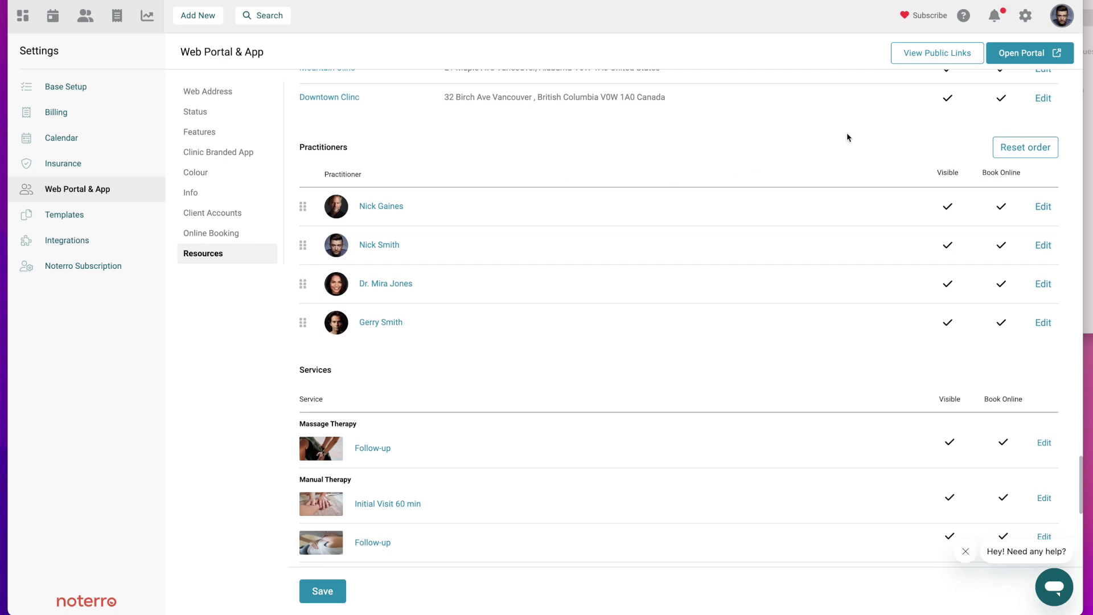
scroll(847, 137, up, 1)
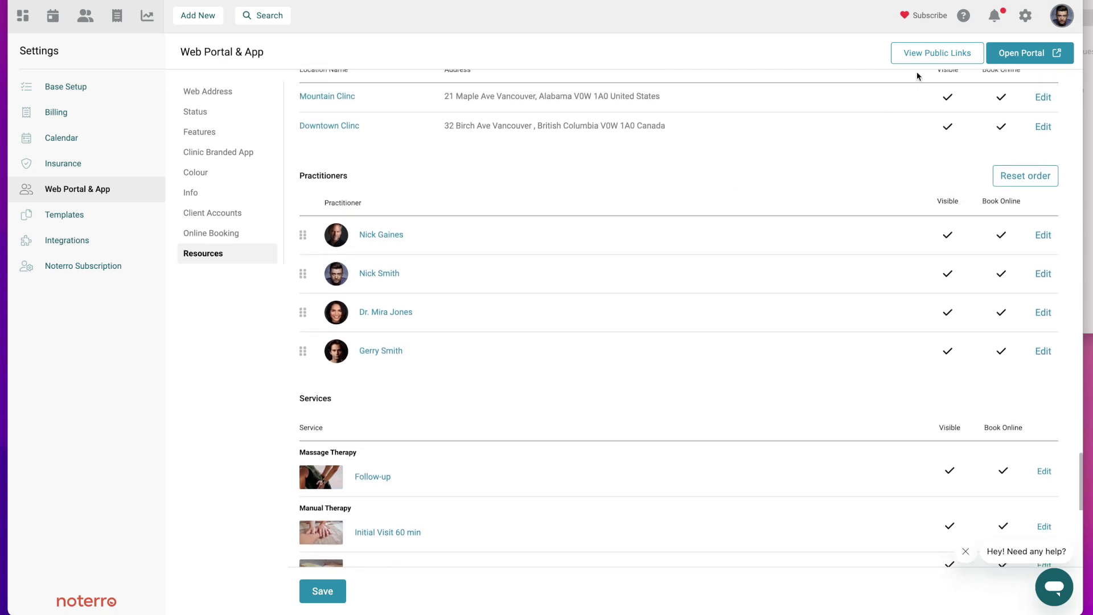
click(927, 53)
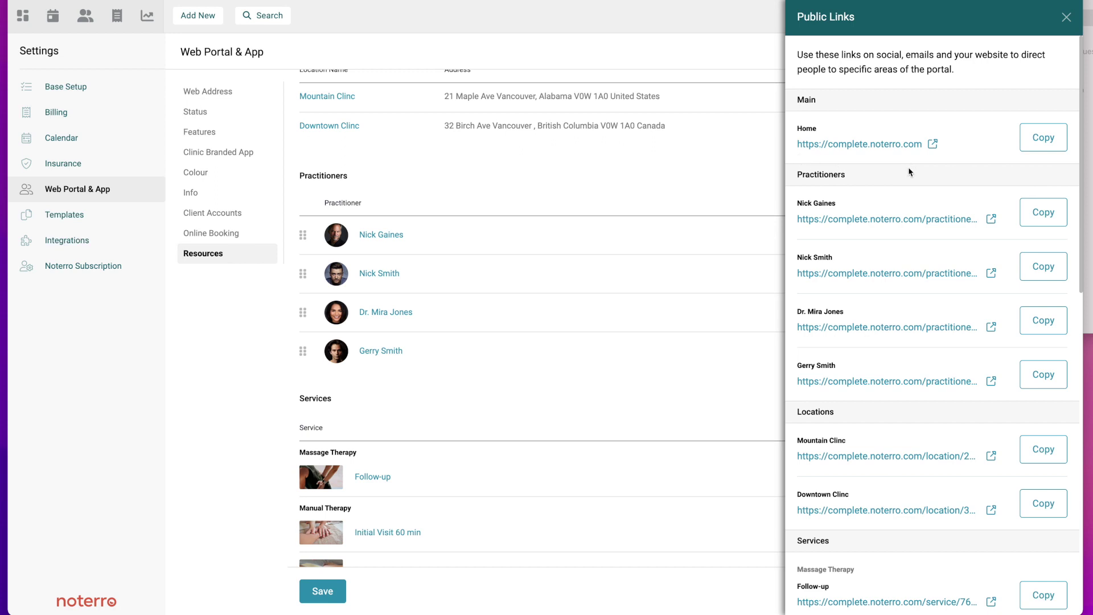
scroll(908, 170, down, 4)
scroll(907, 167, down, 4)
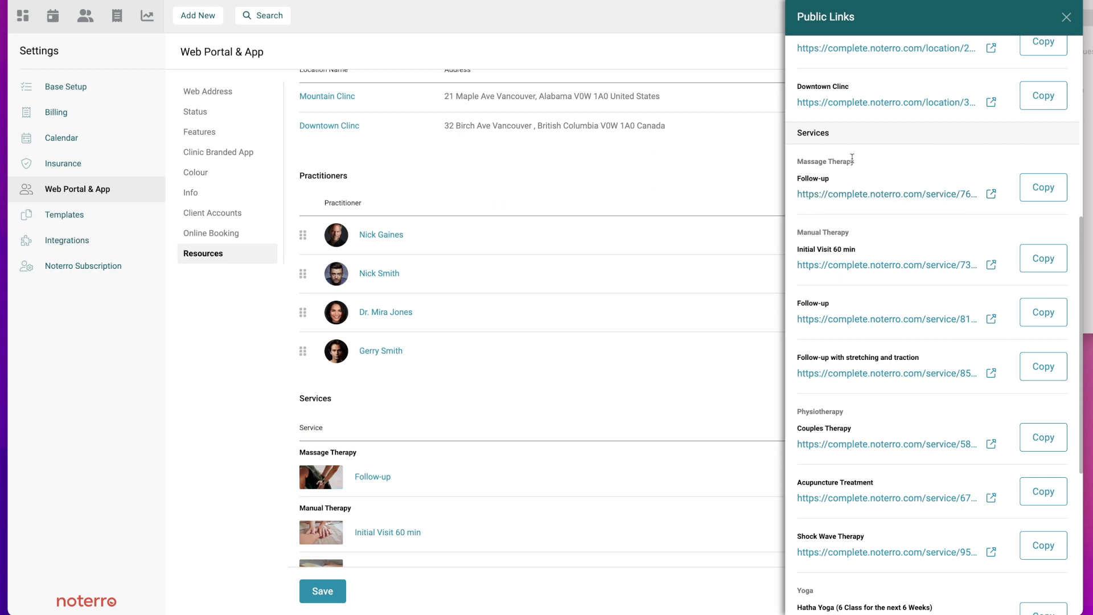
scroll(858, 165, down, 4)
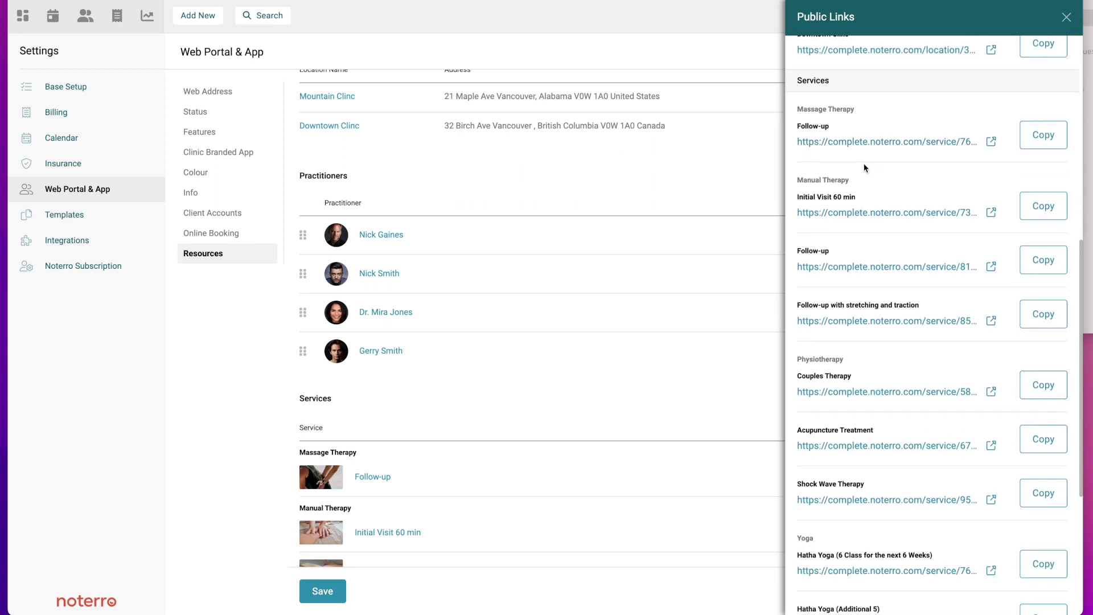
scroll(865, 168, up, 5)
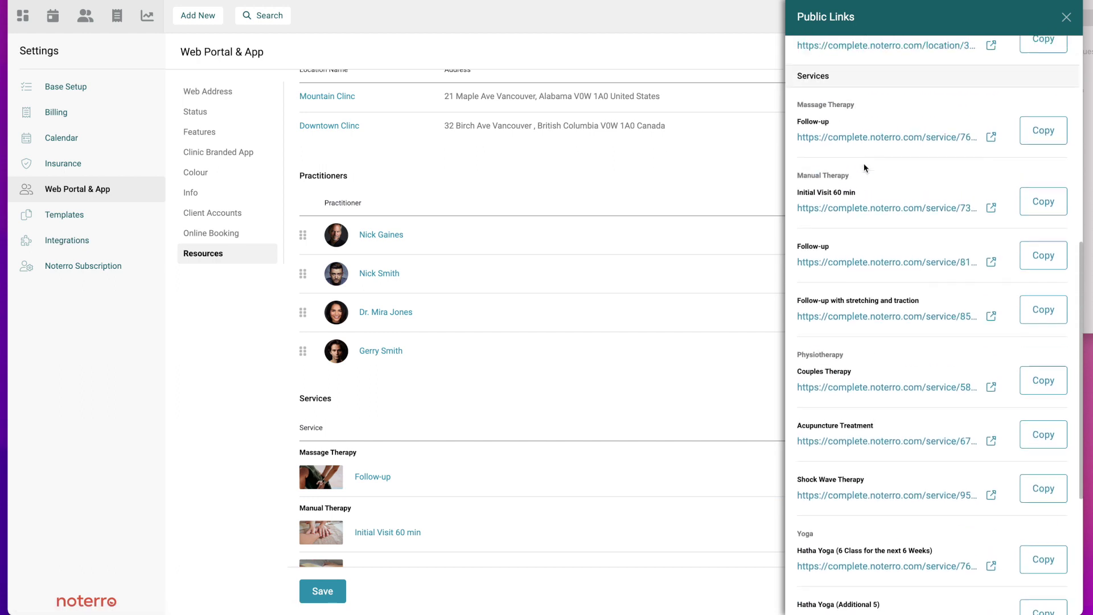
scroll(864, 167, up, 3)
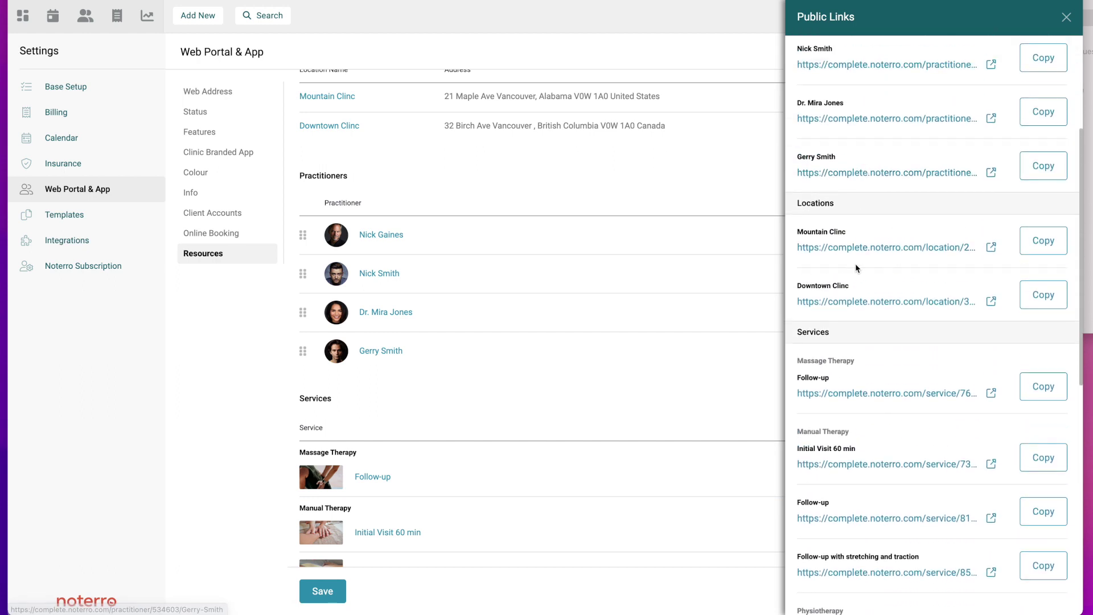
scroll(858, 256, up, 2)
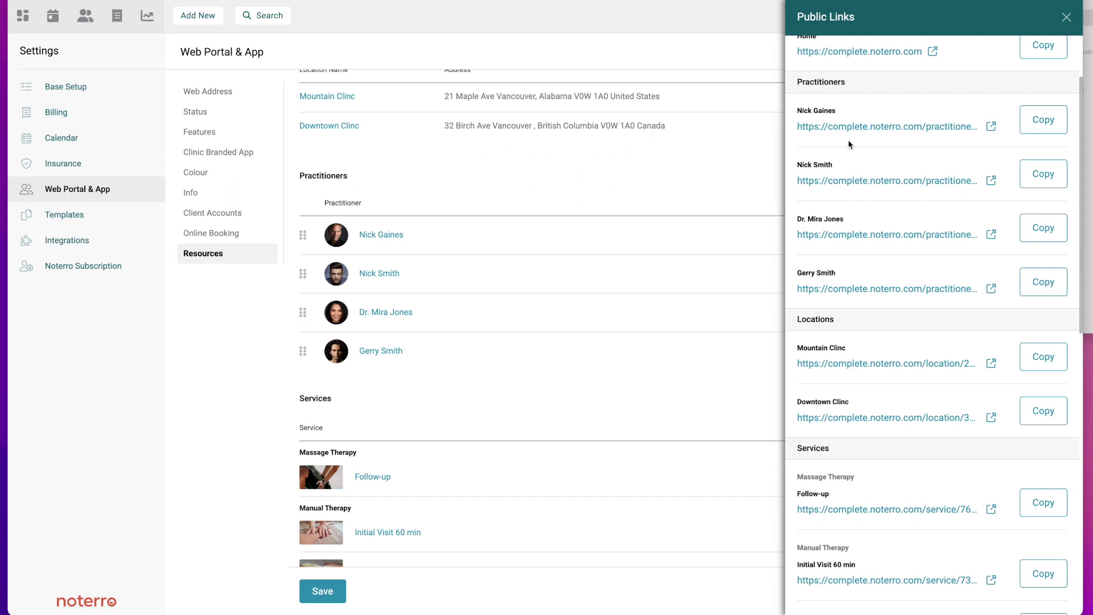
click(1065, 18)
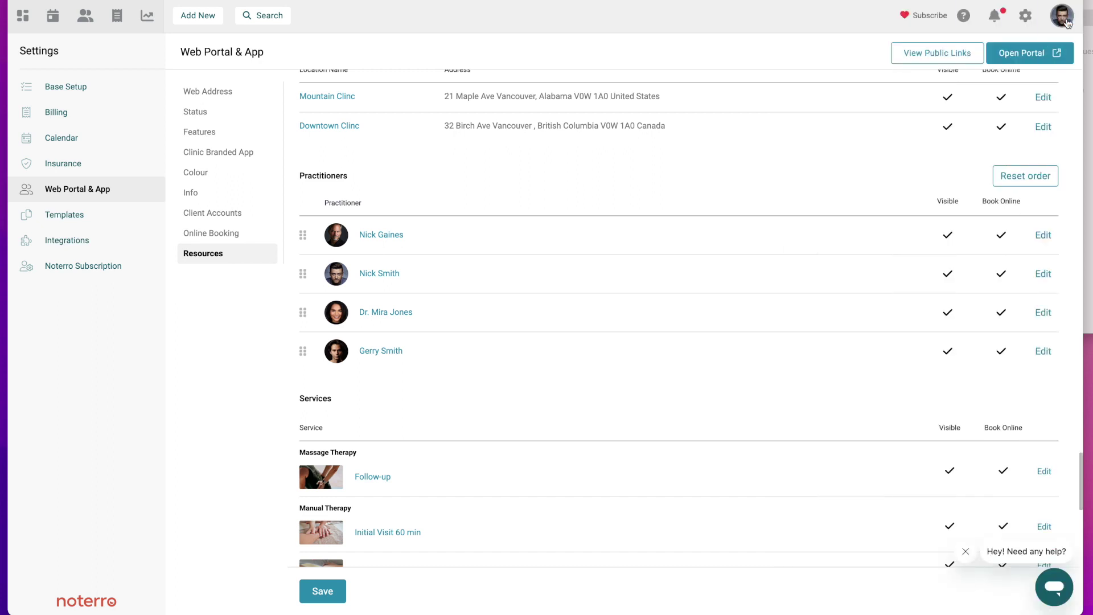